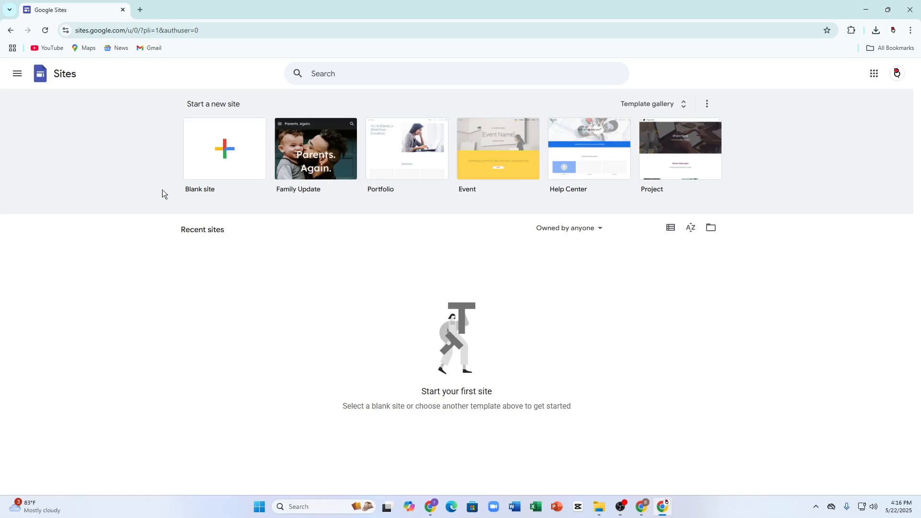
Look through the template gallery's categories and return to the Sites home page
left_click(643, 104)
scroll(600, 168, "down", 7)
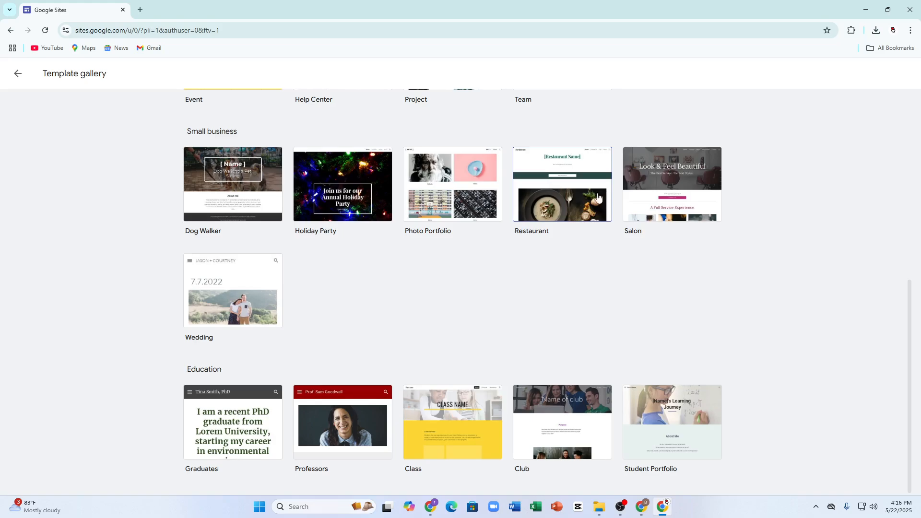
left_click(17, 73)
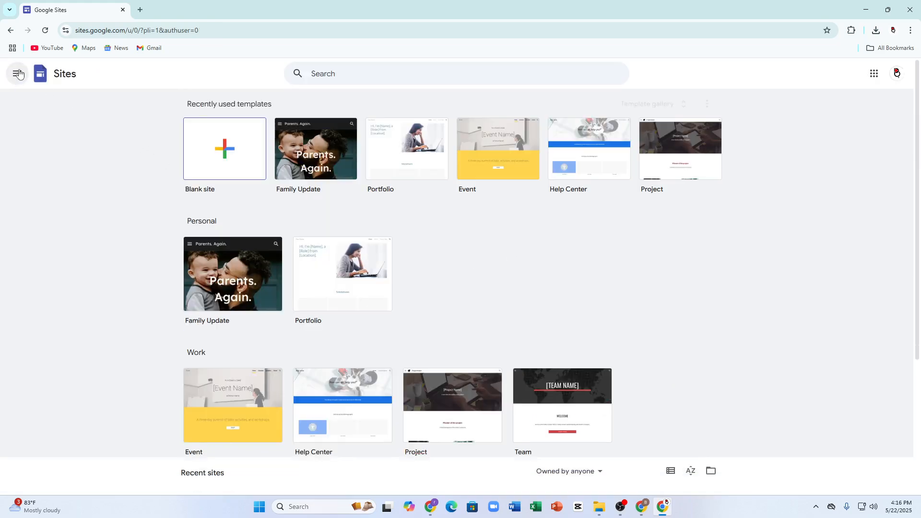
Search the existing sites for "blog" and dismiss the suggestions
left_click(360, 74)
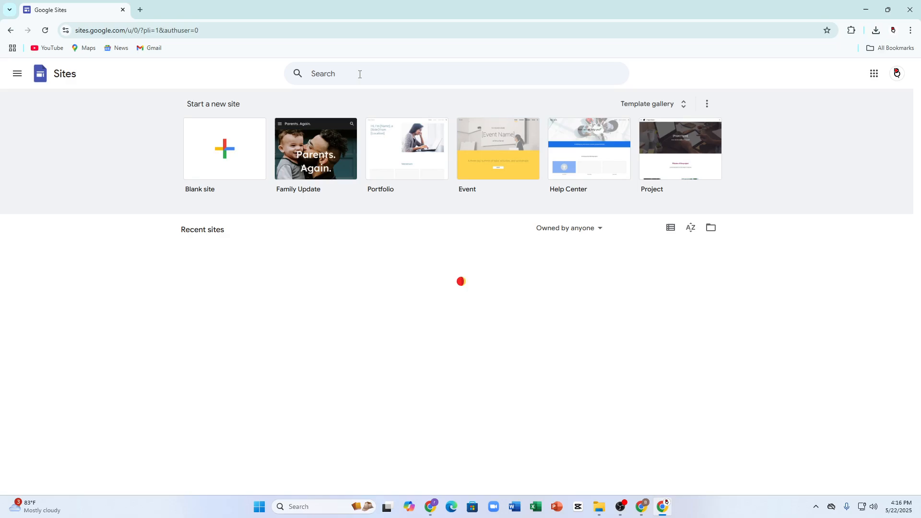
left_click(360, 75)
type("blog")
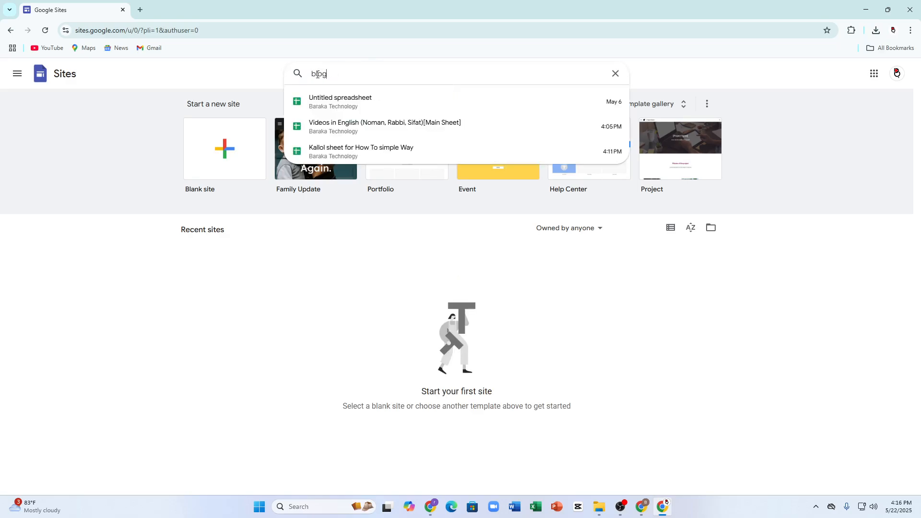
left_click(371, 253)
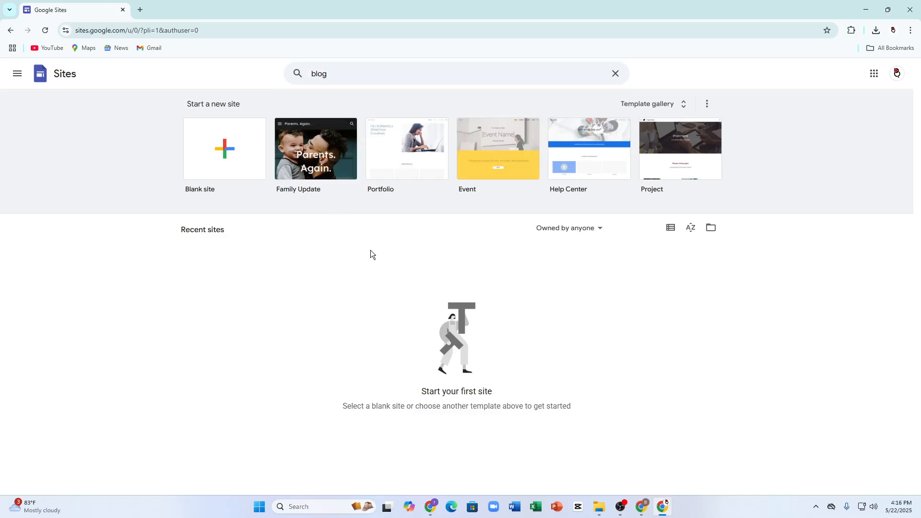
Browse the template gallery, try the Class template from the Education category, and go back to the gallery
left_click(663, 107)
scroll(423, 408, "down", 5)
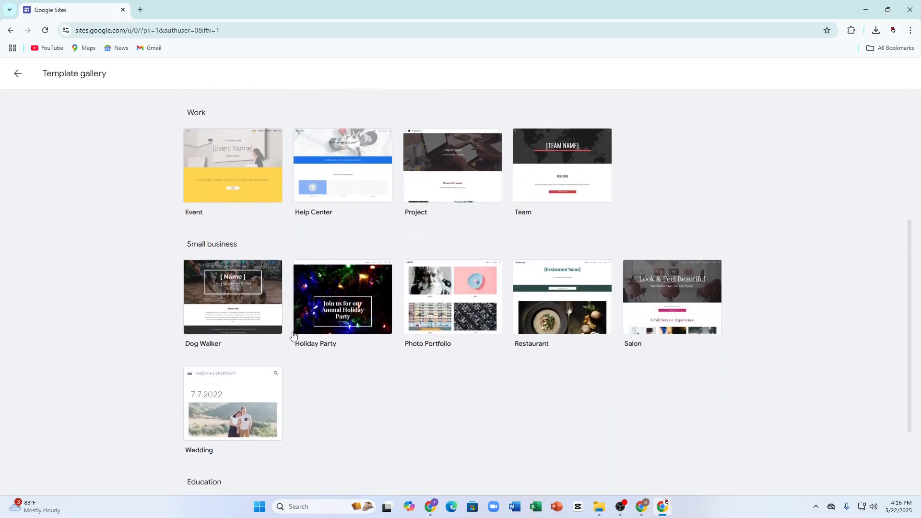
scroll(298, 265, "down", 2)
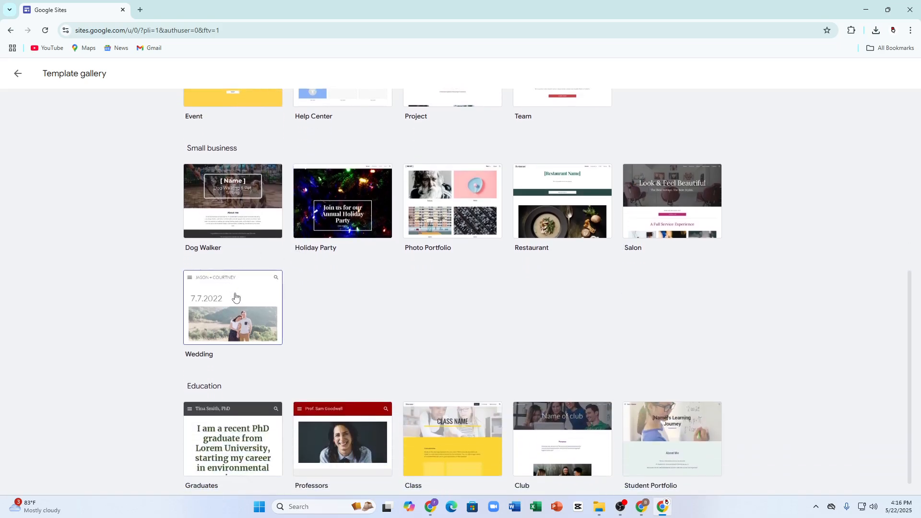
scroll(238, 317, "down", 1)
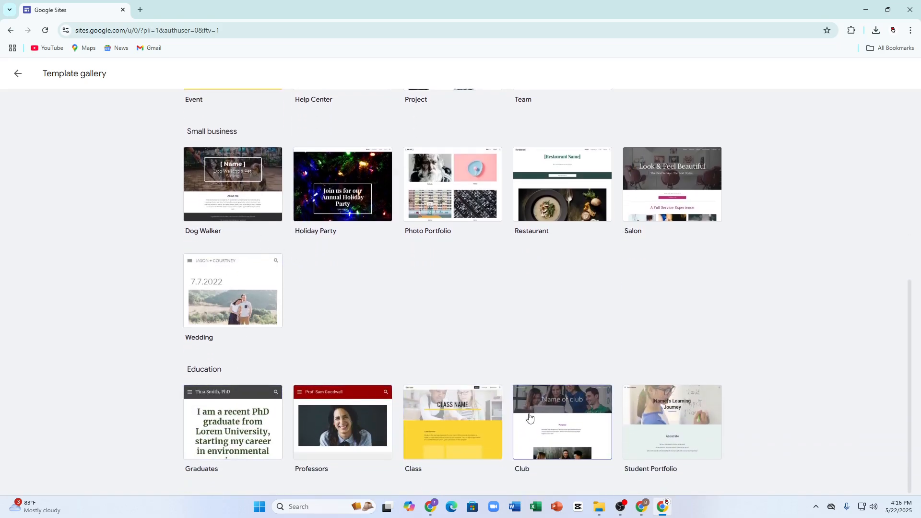
scroll(459, 281, "up", 5)
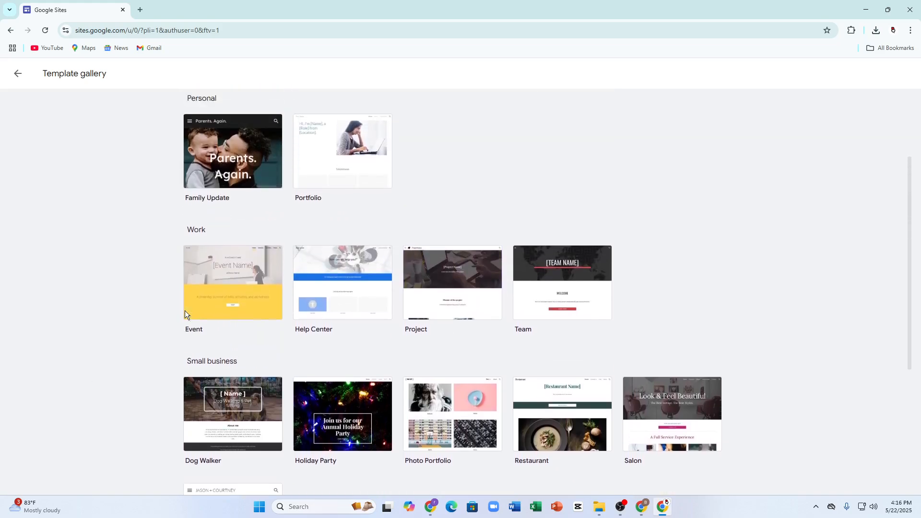
scroll(193, 314, "up", 2)
scroll(497, 417, "down", 7)
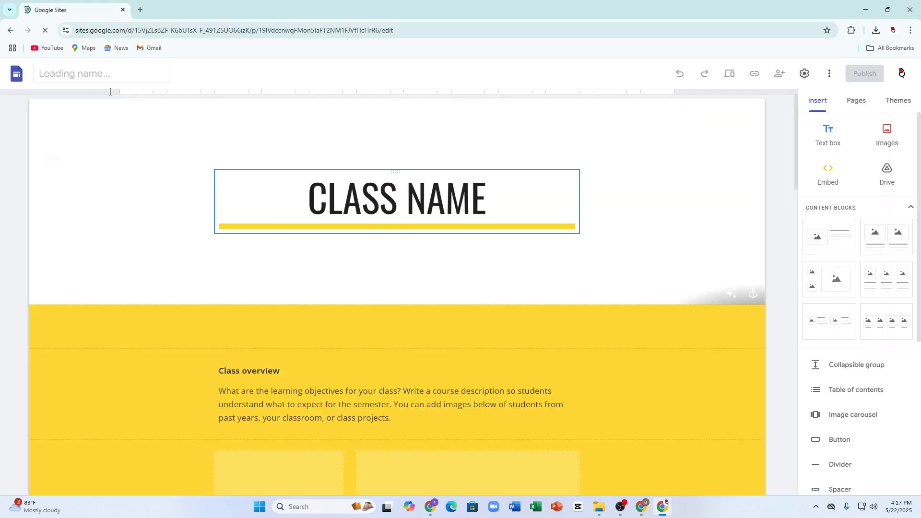
left_click(10, 30)
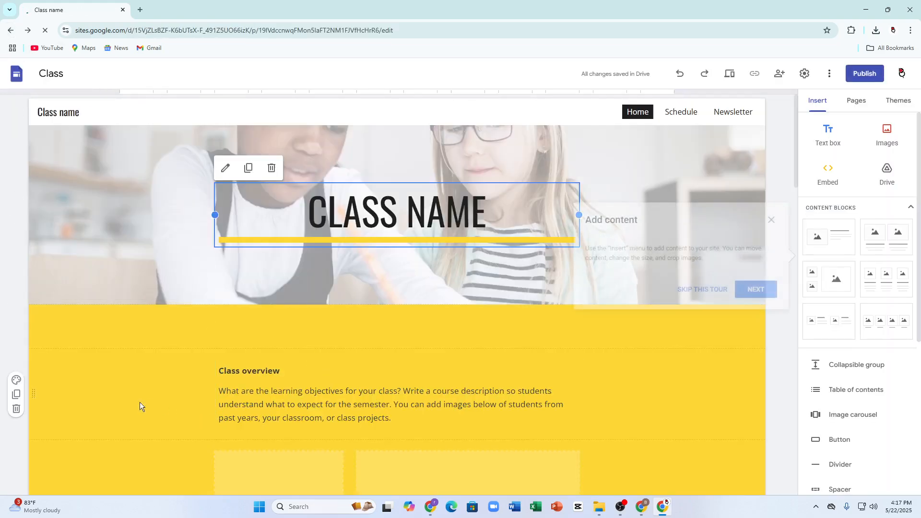
Create a site from the Graduates template in the Education category and look over its About page
scroll(264, 402, "down", 7)
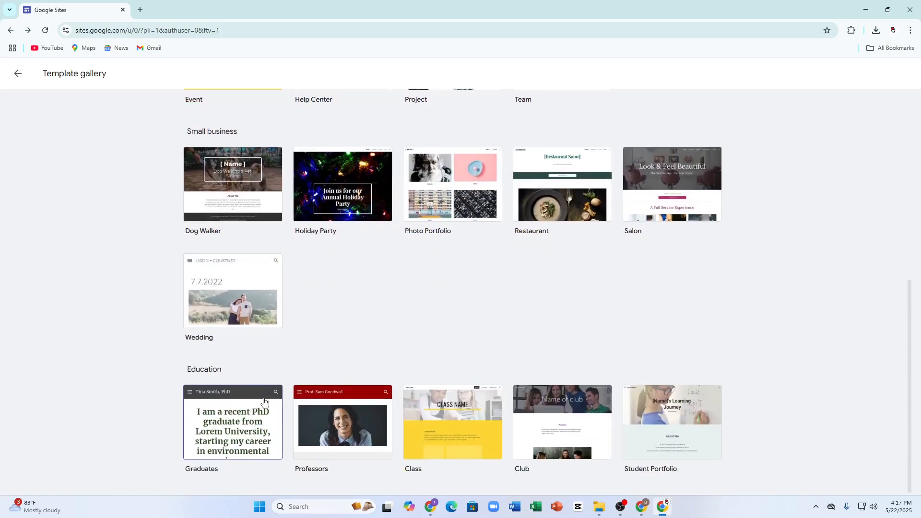
left_click(225, 425)
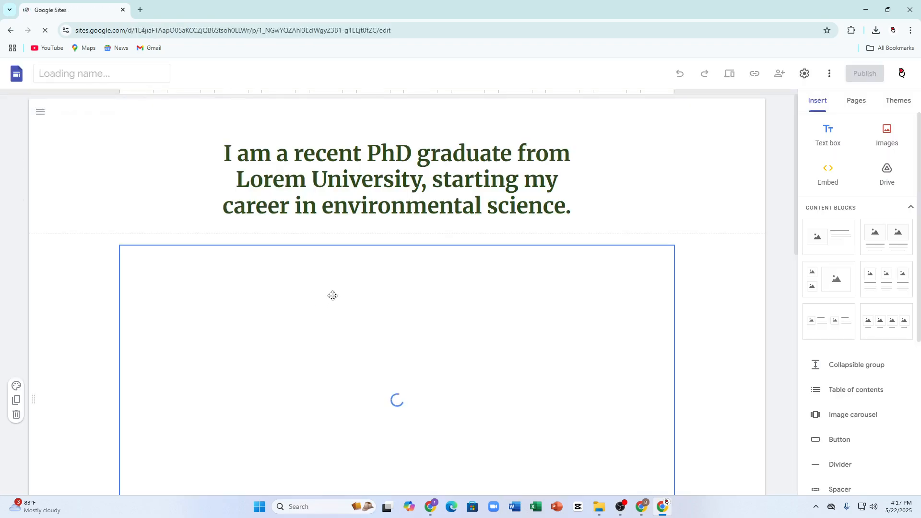
scroll(332, 295, "down", 8)
scroll(335, 296, "down", 4)
scroll(344, 243, "up", 10)
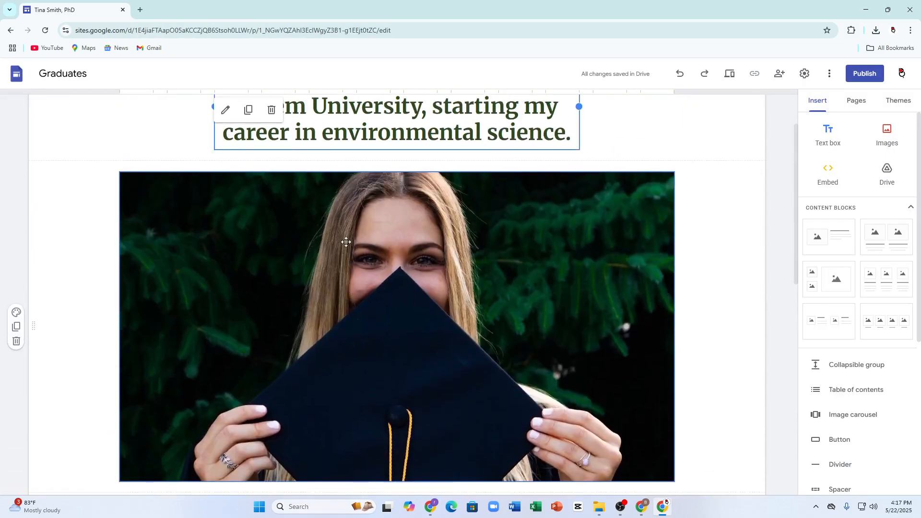
Delete the large graduate photo below the main heading on the About page
right_click(343, 242)
left_click(321, 211)
left_click(222, 160)
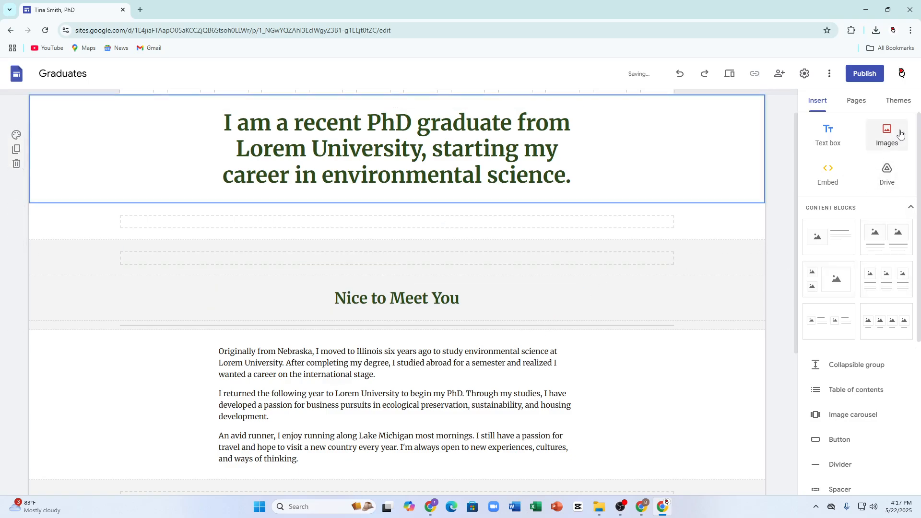
scroll(572, 336, "down", 4)
scroll(574, 345, "up", 5)
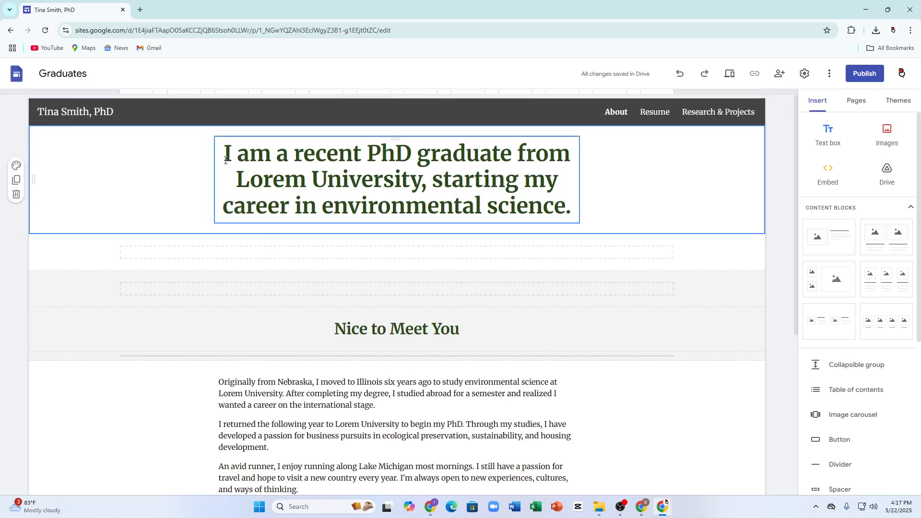
left_click_drag(226, 160, 541, 177)
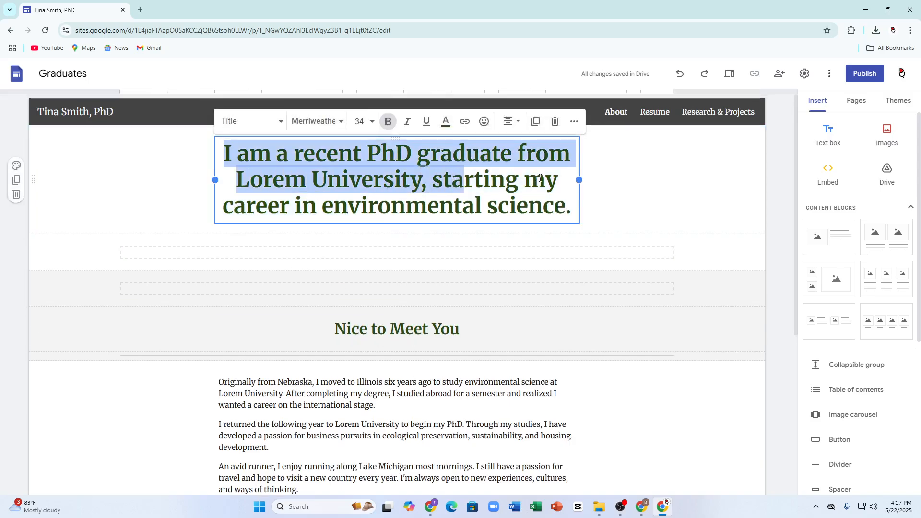
left_click(555, 179)
left_click(102, 152)
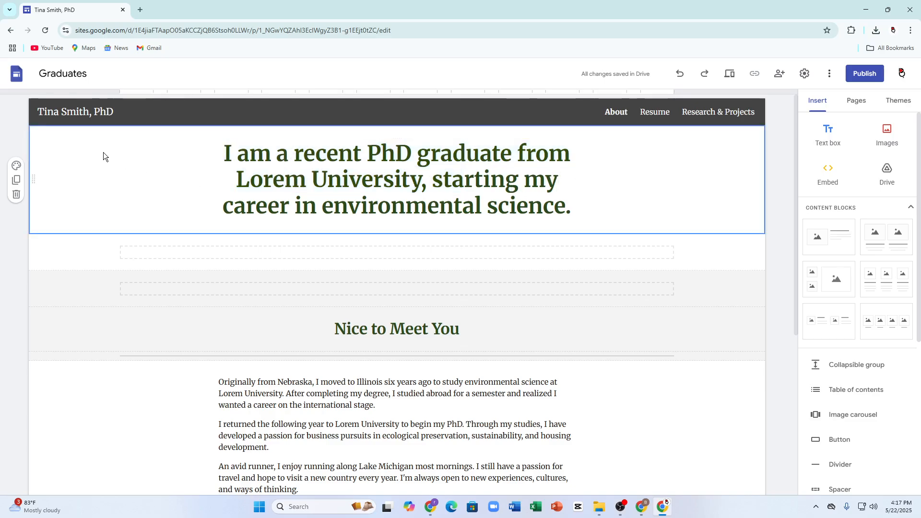
left_click(238, 154)
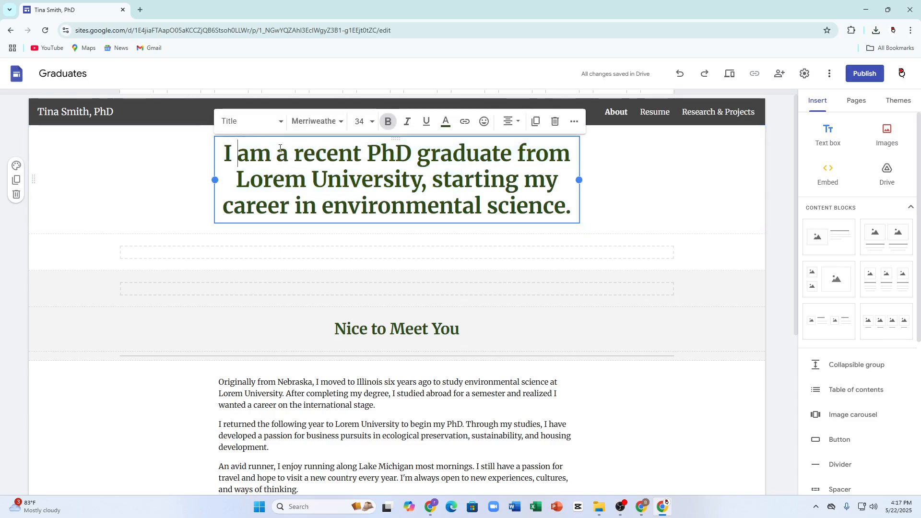
triple_click(289, 154)
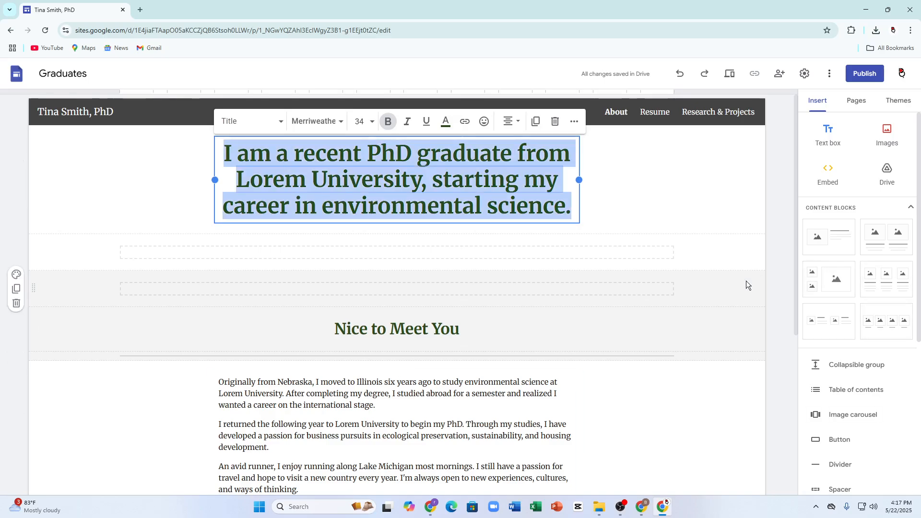
Look over the elements that can be inserted and the site's list of pages
scroll(817, 317, "down", 3)
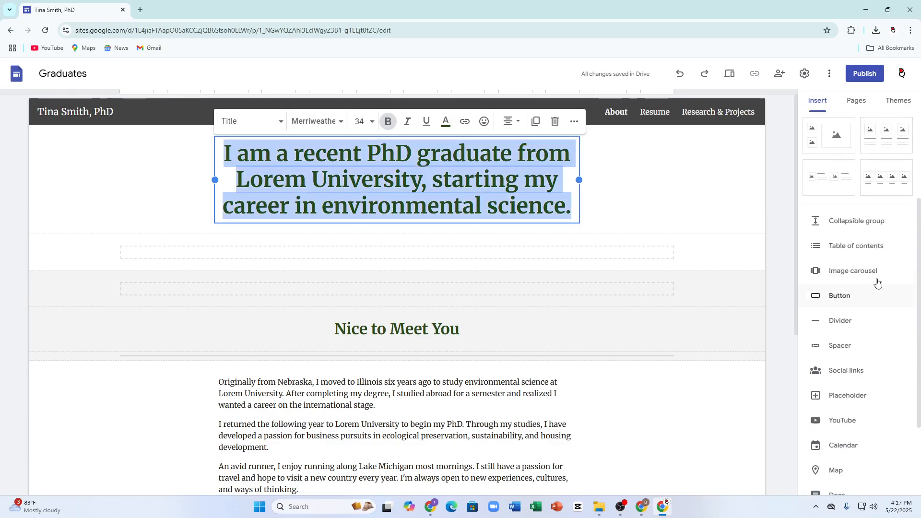
left_click(849, 107)
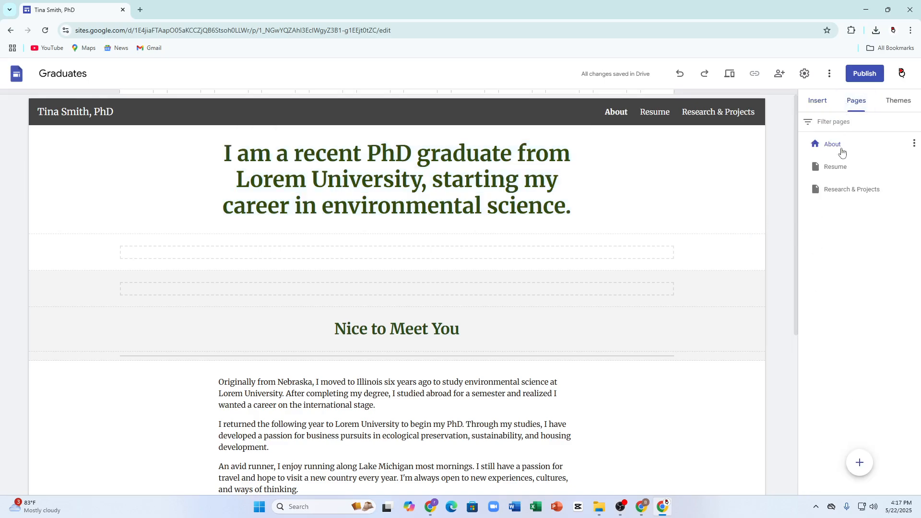
left_click(815, 100)
Replace the About page's main heading with "HI WELCOME TO MY GOOGLE SITES> LET ME SHOW YOU THE MAGIC"
left_click(381, 181)
triple_click(389, 189)
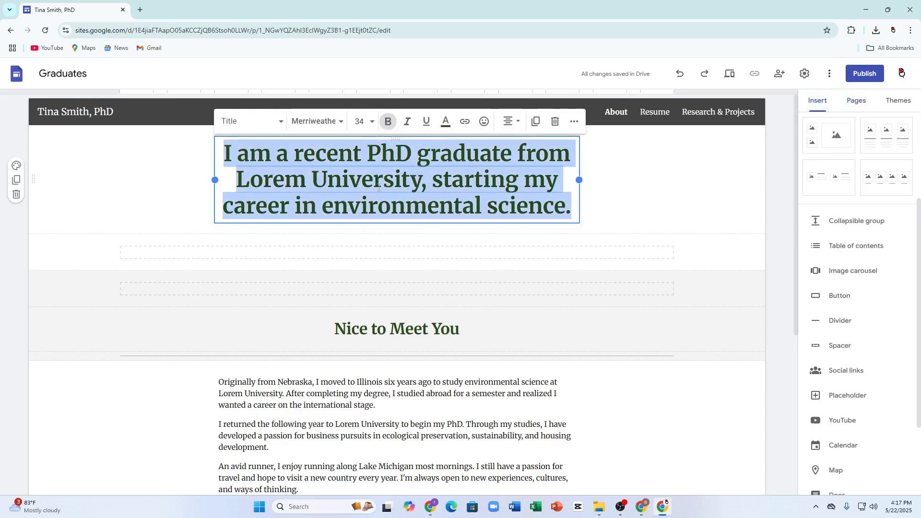
type("fgf")
key("BackSpace")
key("BackSpace")
key("BackSpace")
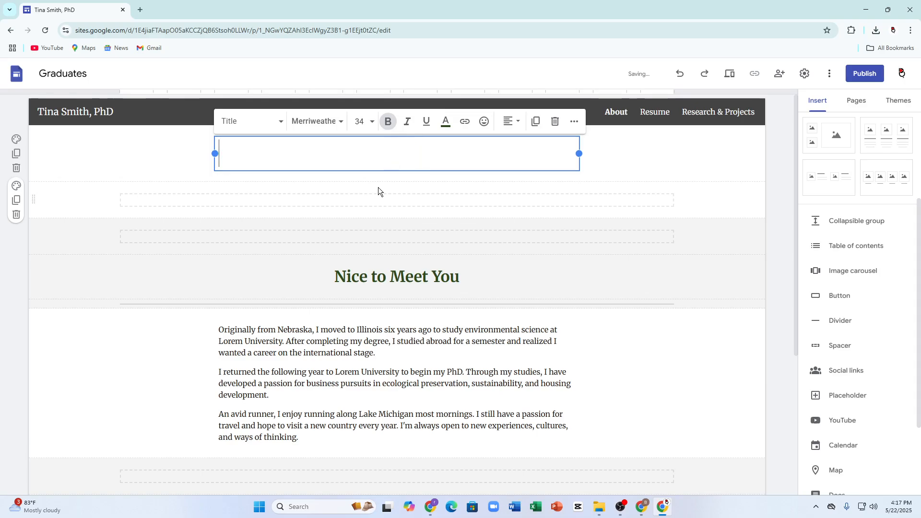
type("HI WEL")
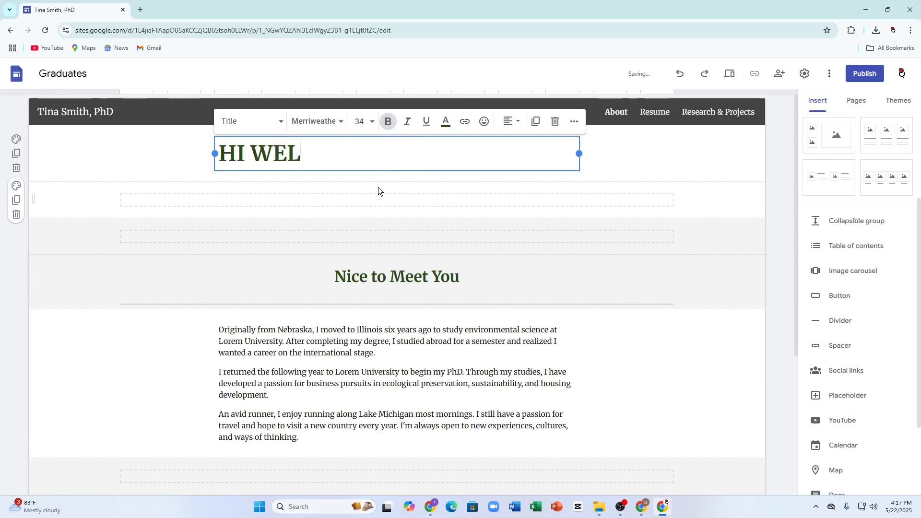
type("COME TO M")
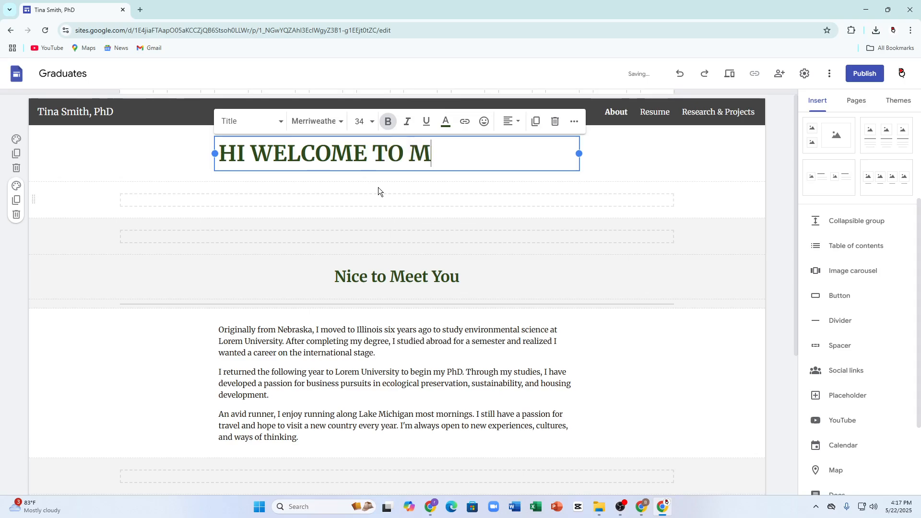
type("Y GOOGLE S")
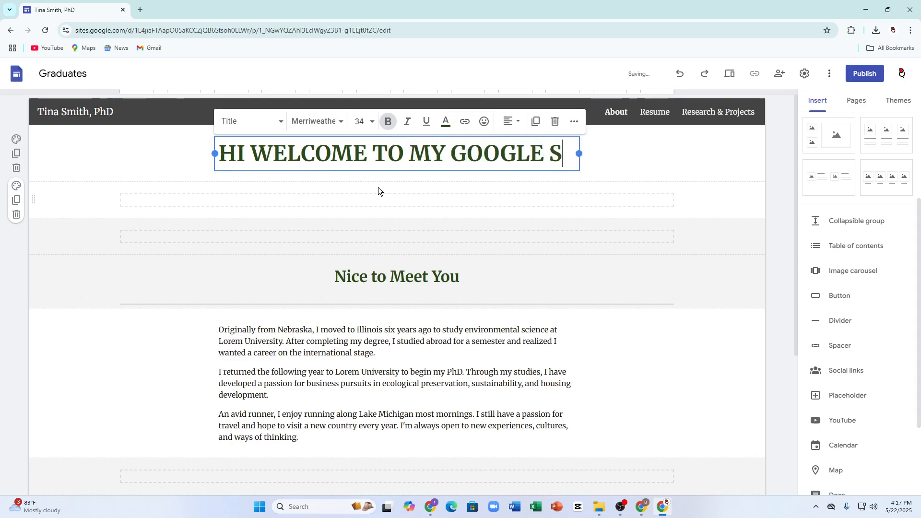
type("ITES")
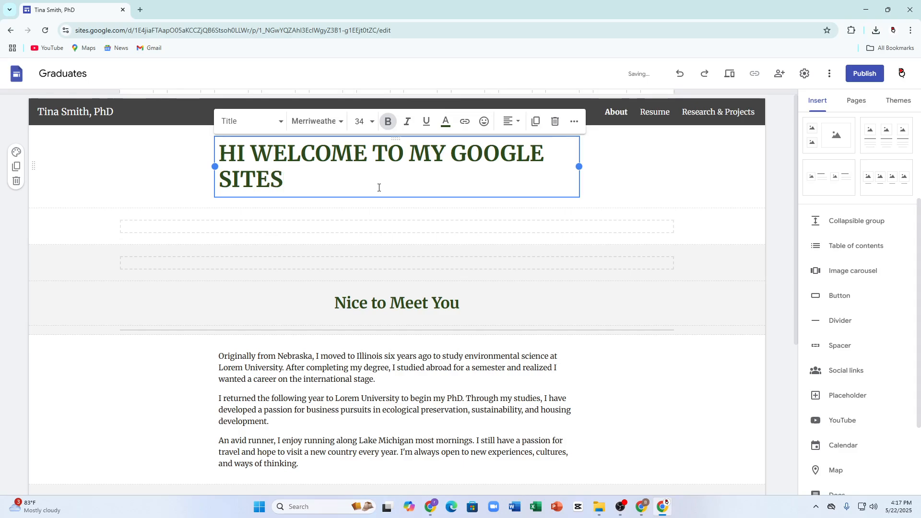
type("> LET ME ")
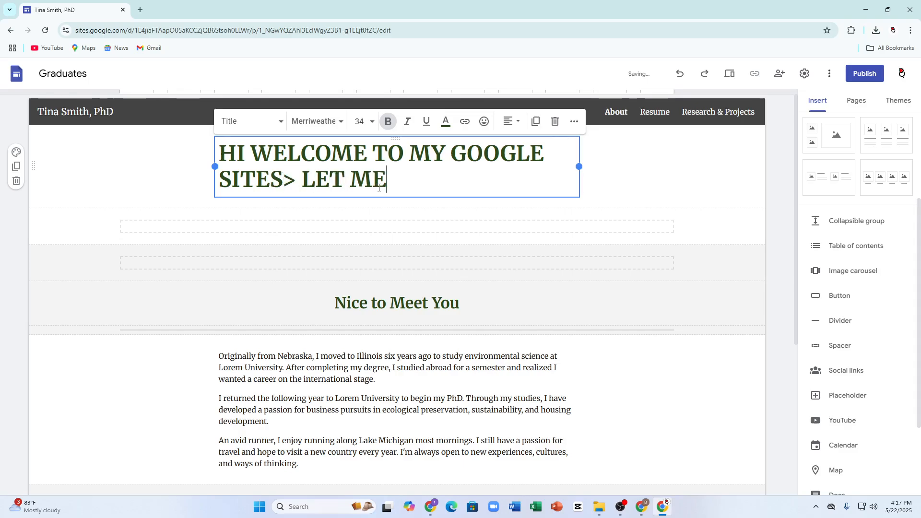
type("SHOW YO")
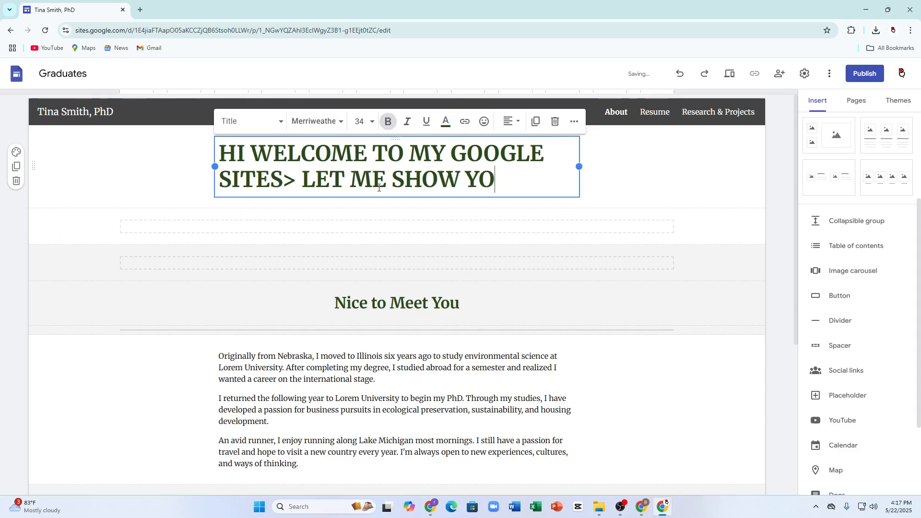
type("UI T")
key("BackSpace")
key("BackSpace")
key("BackSpace")
type("THE MAGI")
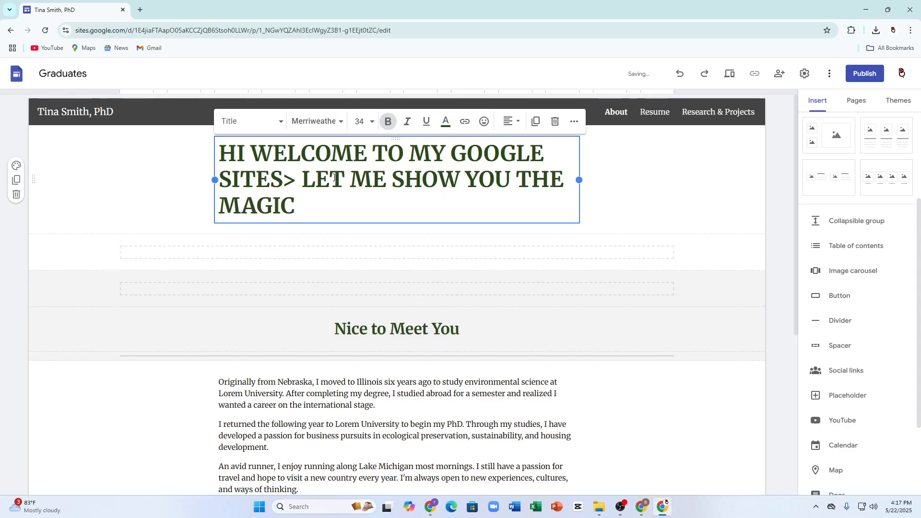
type("C")
Make the whole main heading italic and set its font size to 36
key("ctrl+a")
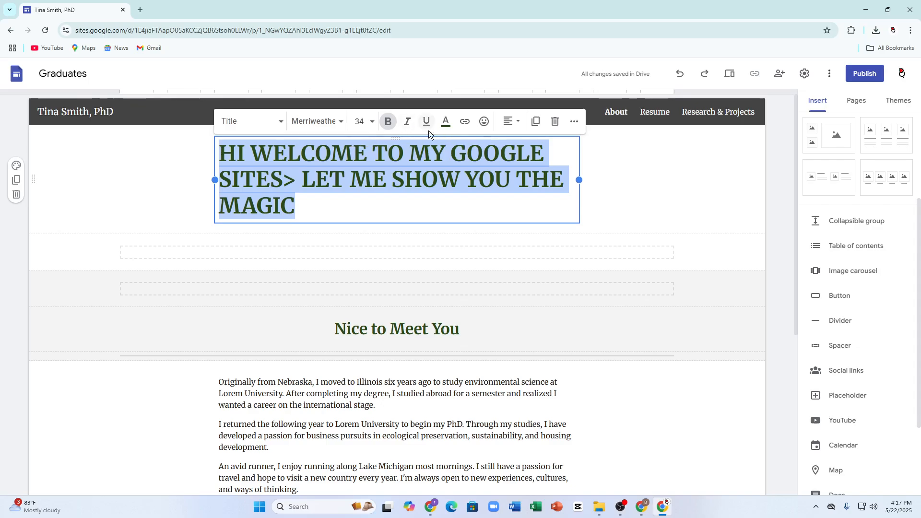
left_click(407, 124)
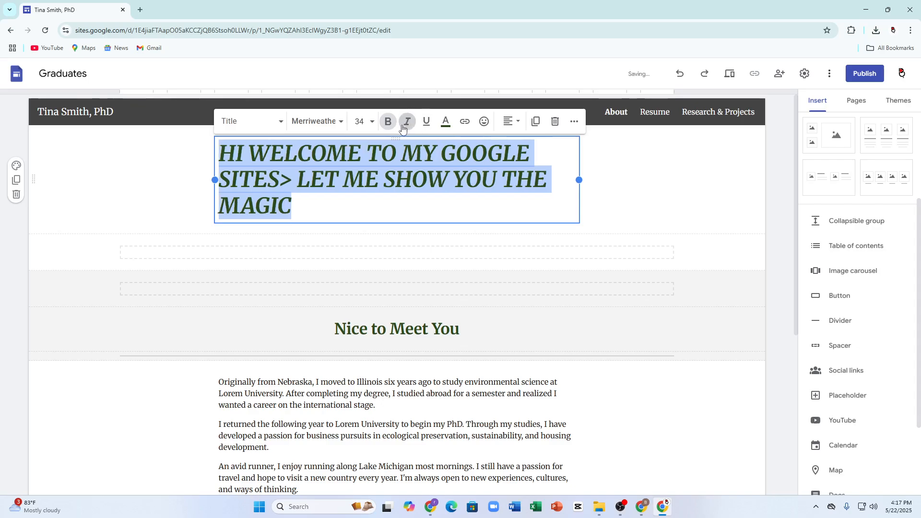
left_click(364, 122)
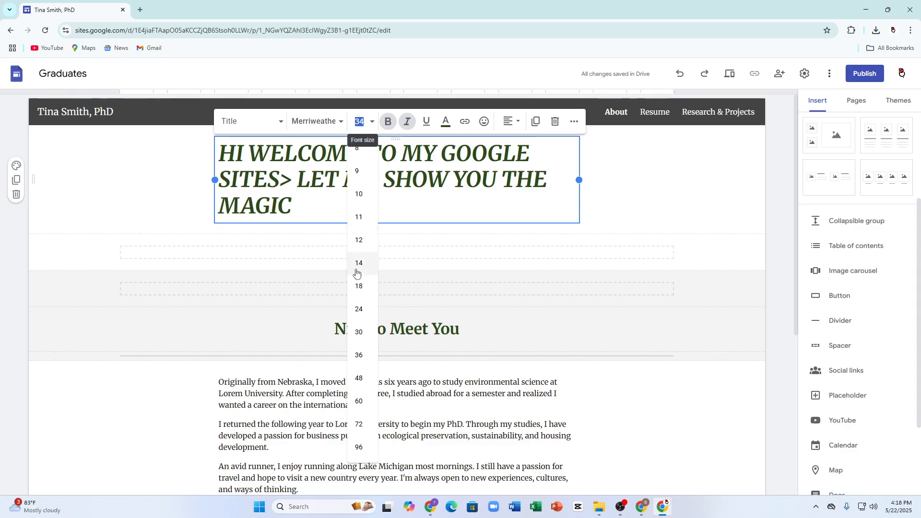
left_click(359, 355)
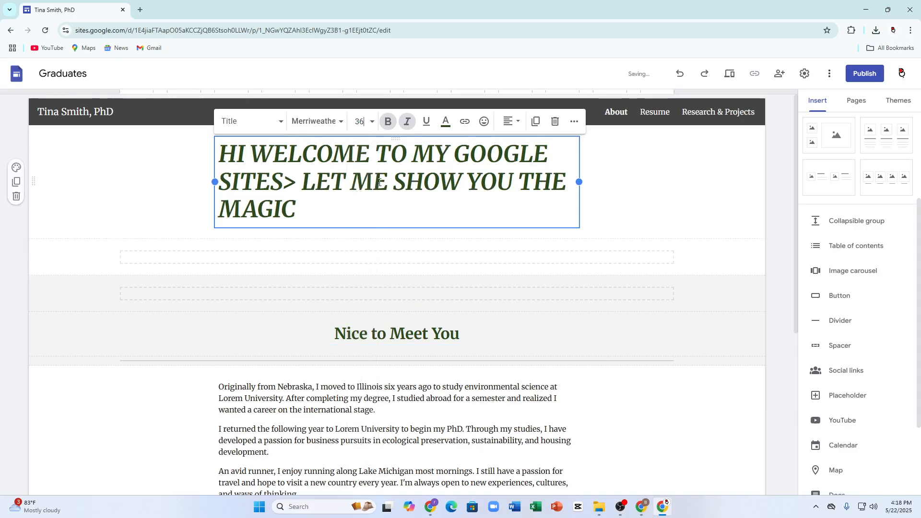
Look through the available fonts and text styles for the main heading
left_click(332, 123)
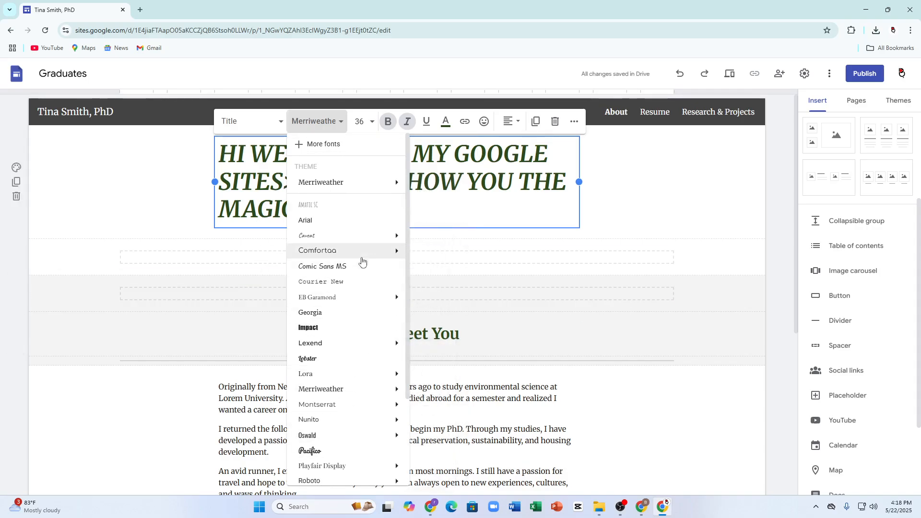
scroll(361, 325, "down", 3)
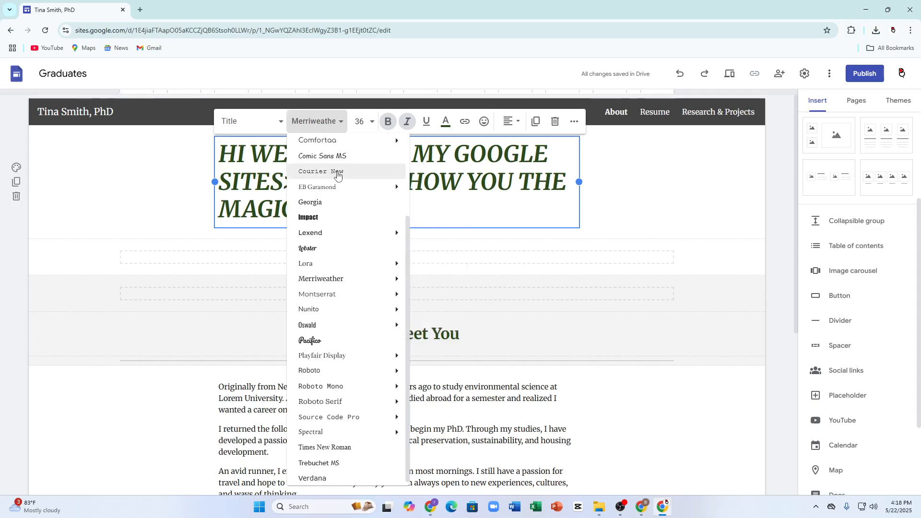
mouse_move(362, 263)
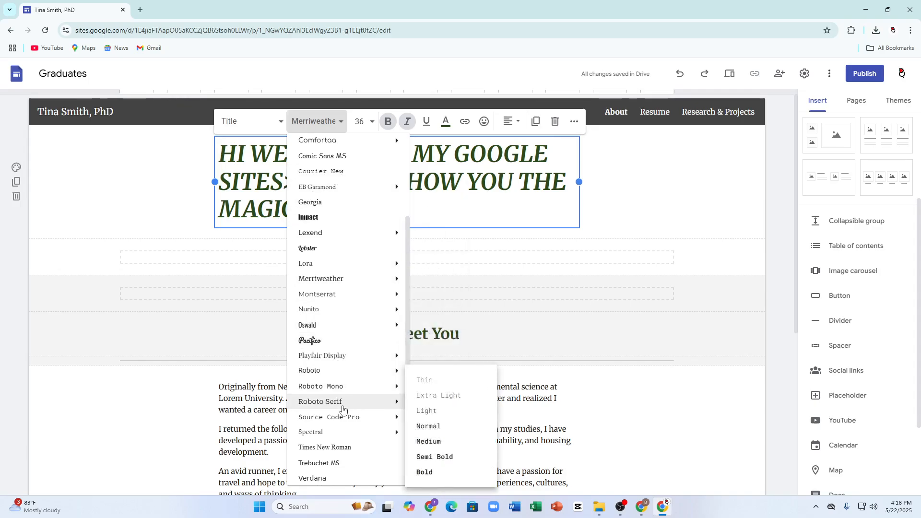
mouse_move(340, 415)
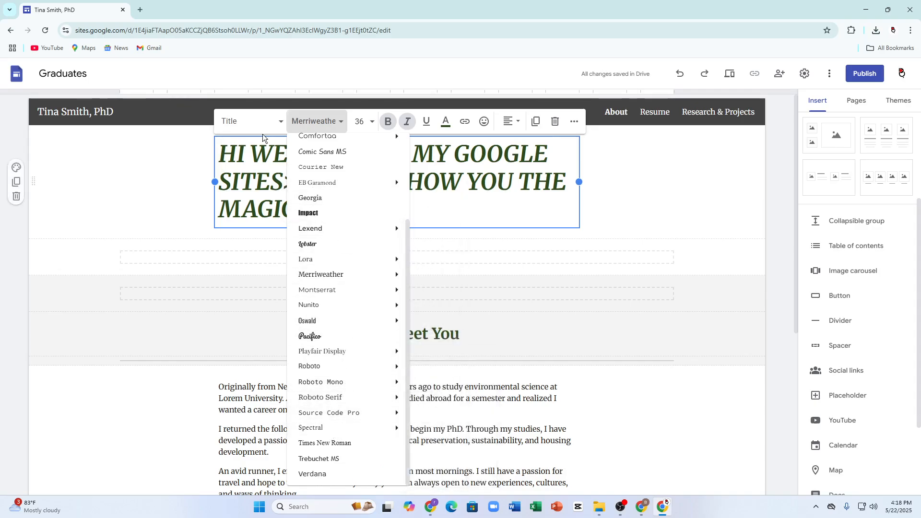
left_click(249, 123)
left_click(246, 122)
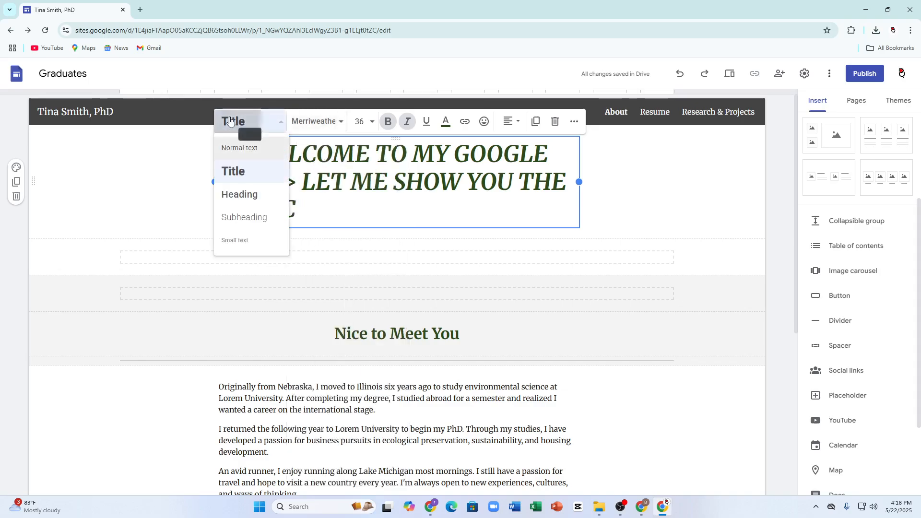
left_click(234, 121)
left_click(243, 117)
Replace the site name in the navigation bar with "MAGIC WORLD"
double_click(106, 117)
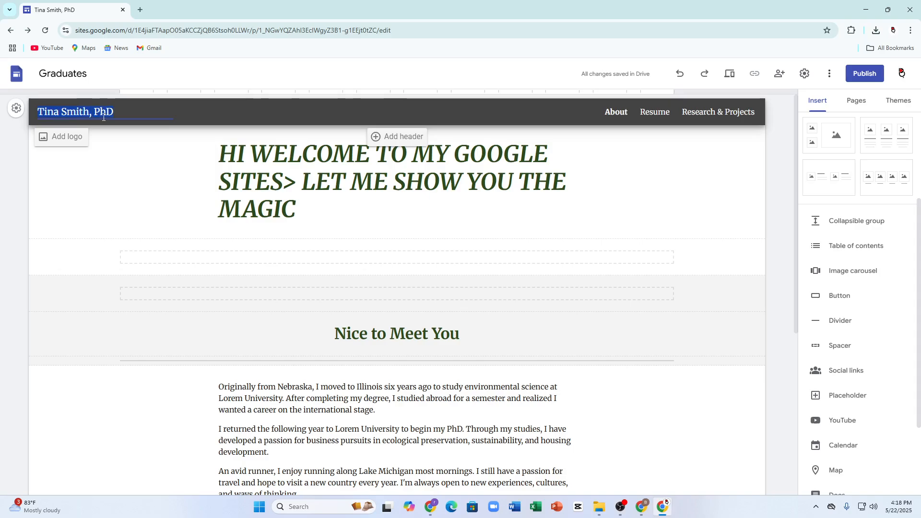
type("M")
type("AGIC ")
type("LD")
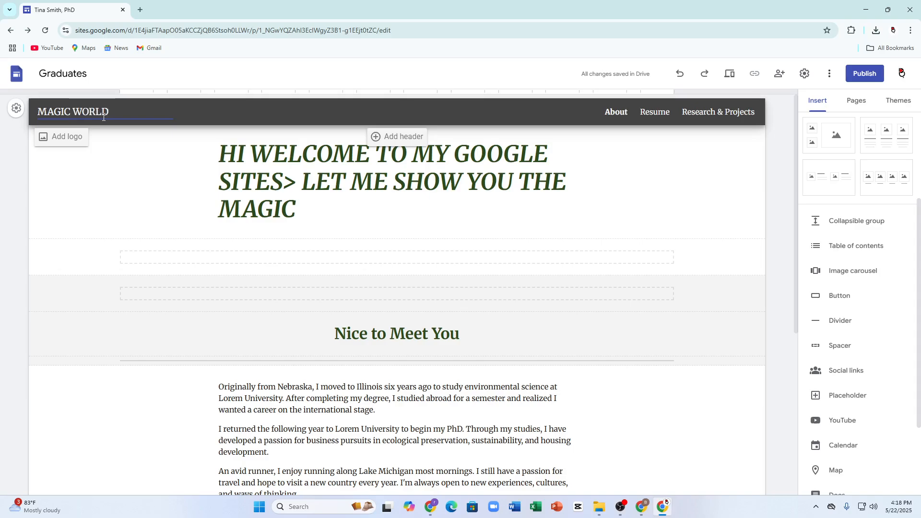
Try to upload an image from the Pictures folder as the site's logo
left_click(69, 138)
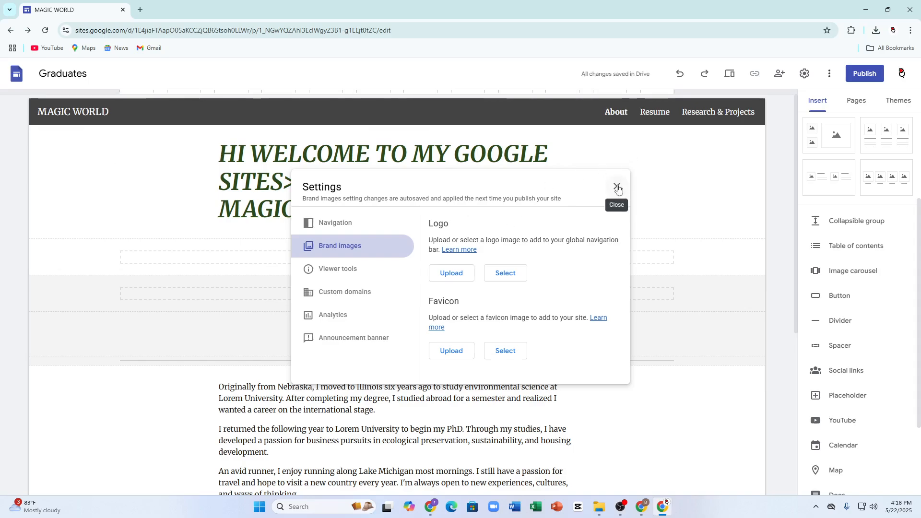
left_click(617, 187)
left_click(57, 141)
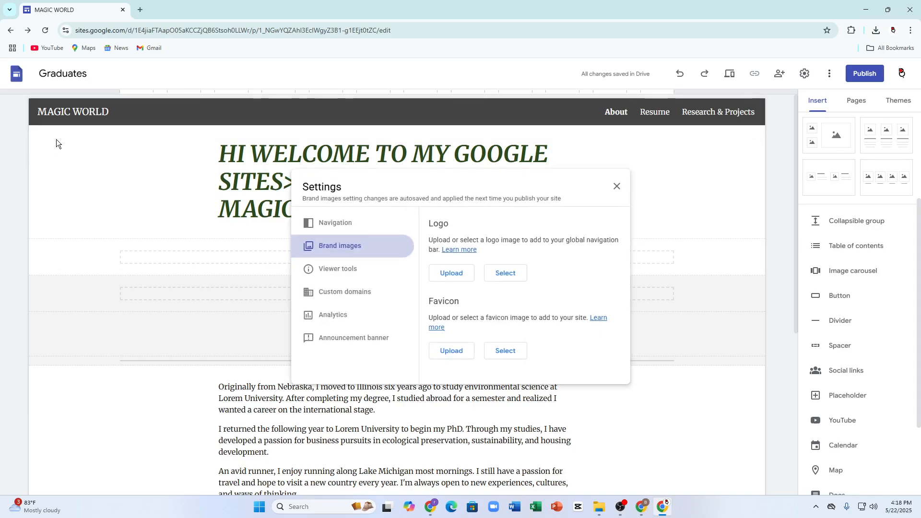
left_click(452, 273)
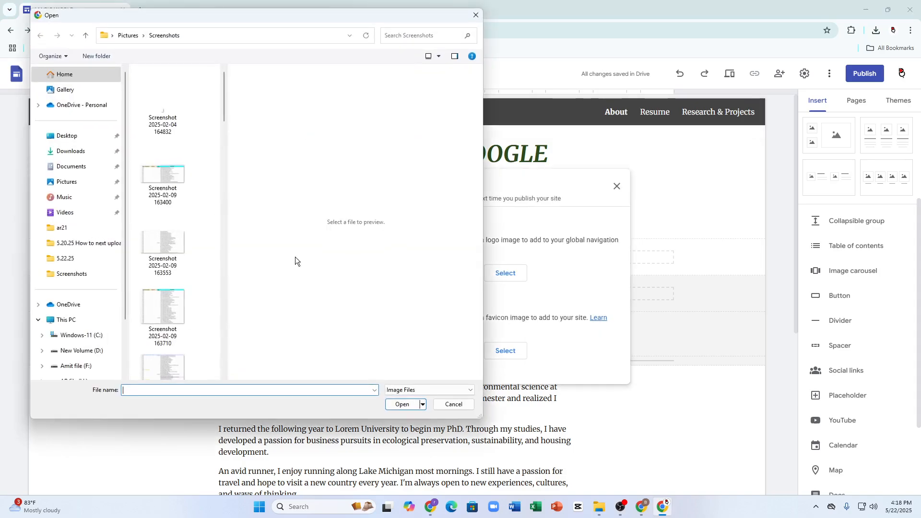
left_click(86, 36)
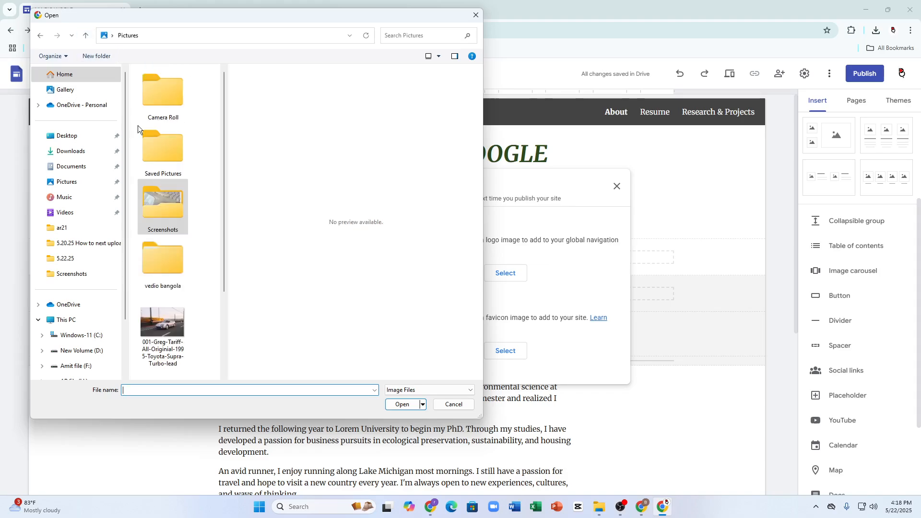
scroll(161, 250, "down", 5)
left_click(162, 348)
left_click(403, 404)
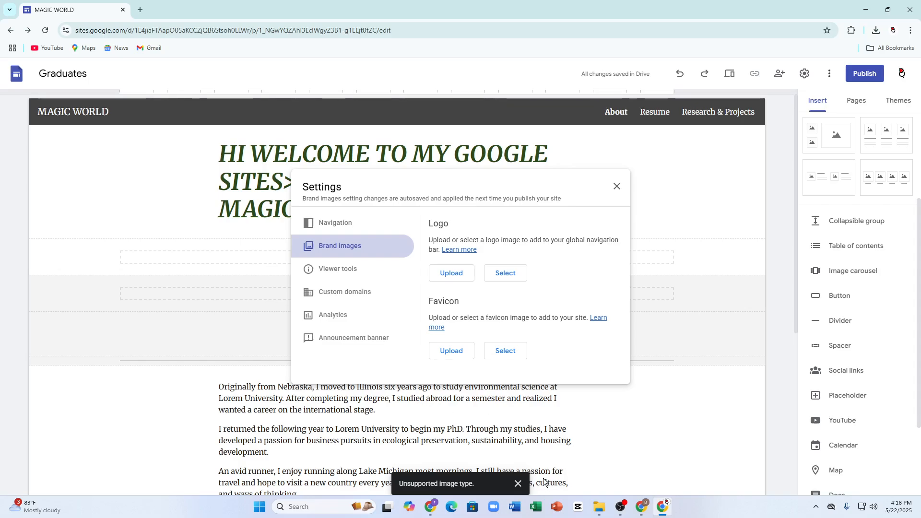
left_click(526, 482)
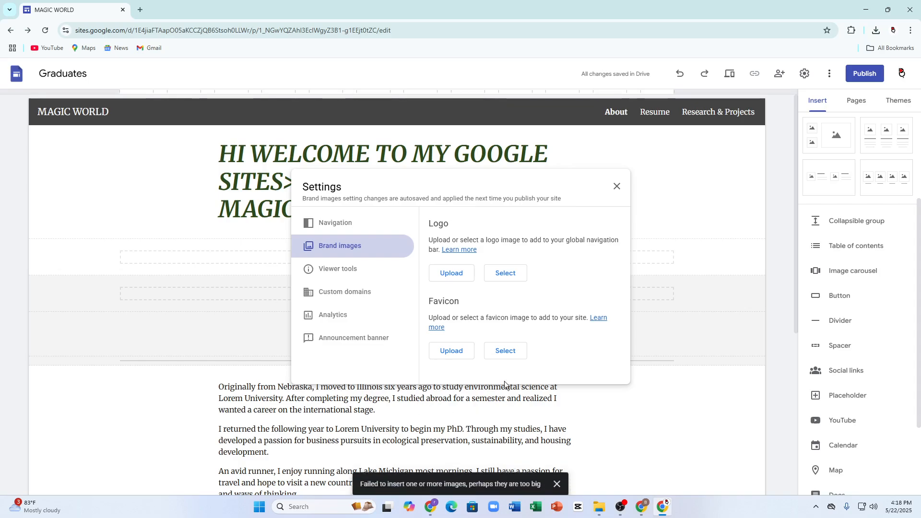
Look over the viewer tools and custom domain setup in the site settings, then close the settings
left_click(332, 271)
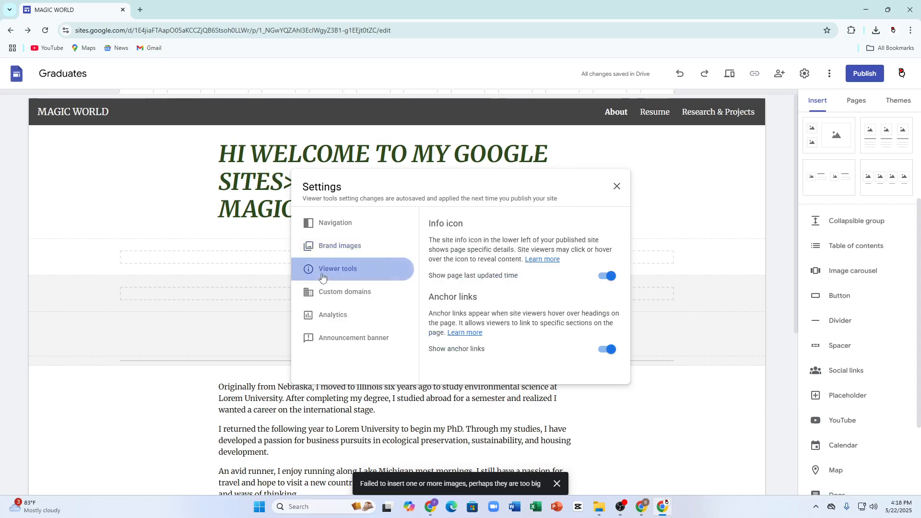
left_click(328, 301)
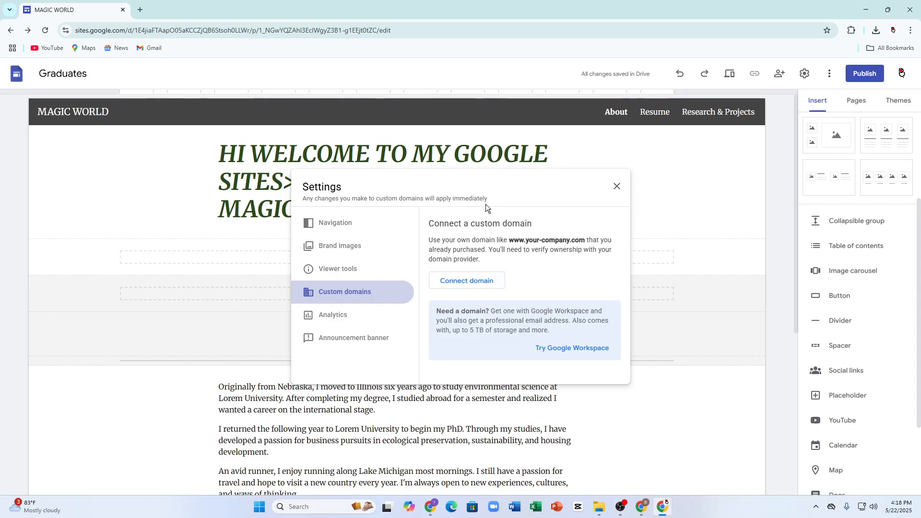
left_click(451, 289)
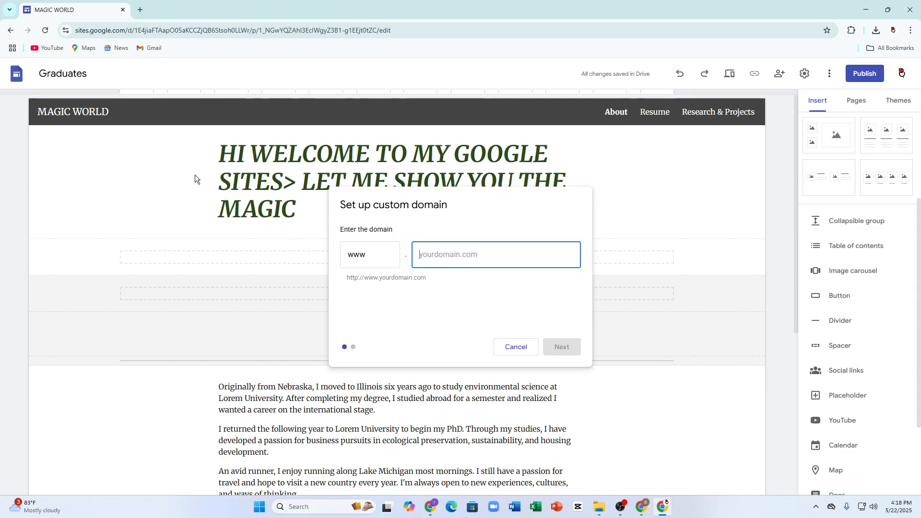
left_click(520, 350)
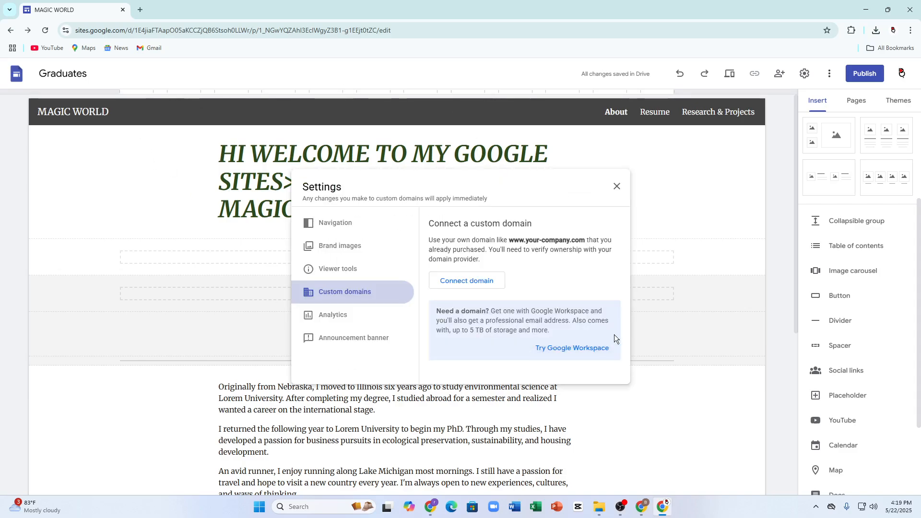
left_click(617, 187)
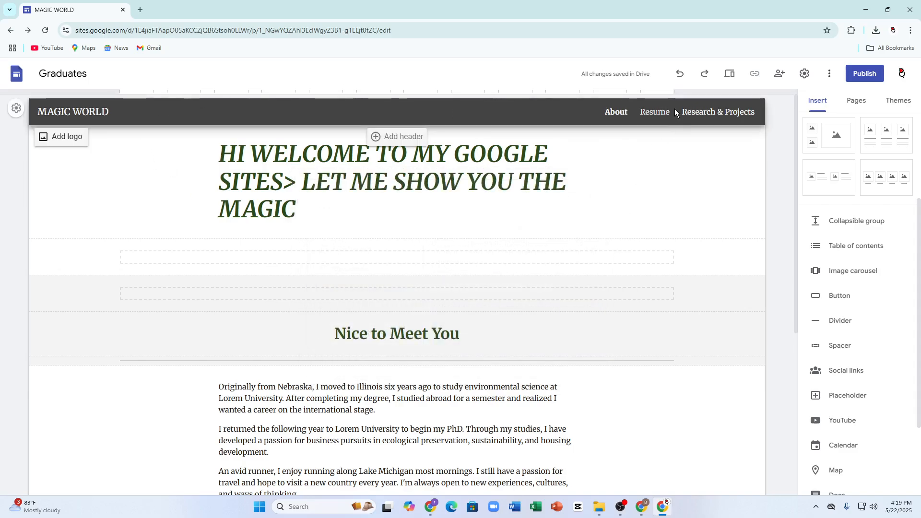
Insert the content block with two small stacked image placeholders beside one large placeholder below the main heading
scroll(572, 191, "down", 5)
scroll(672, 239, "up", 4)
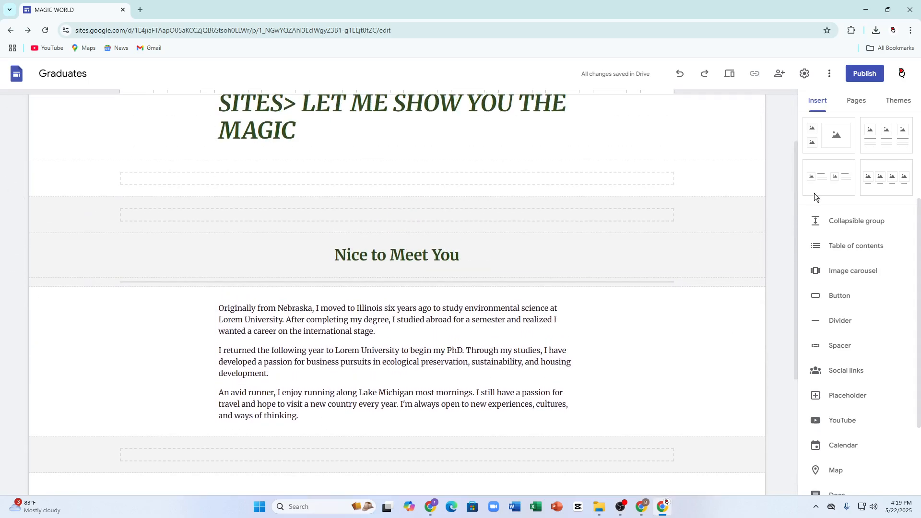
left_click(828, 144)
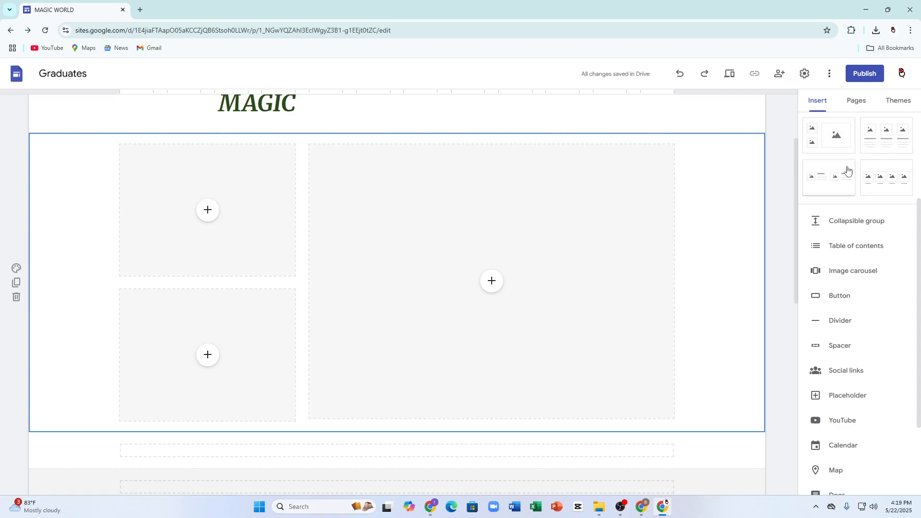
scroll(851, 157, "up", 3)
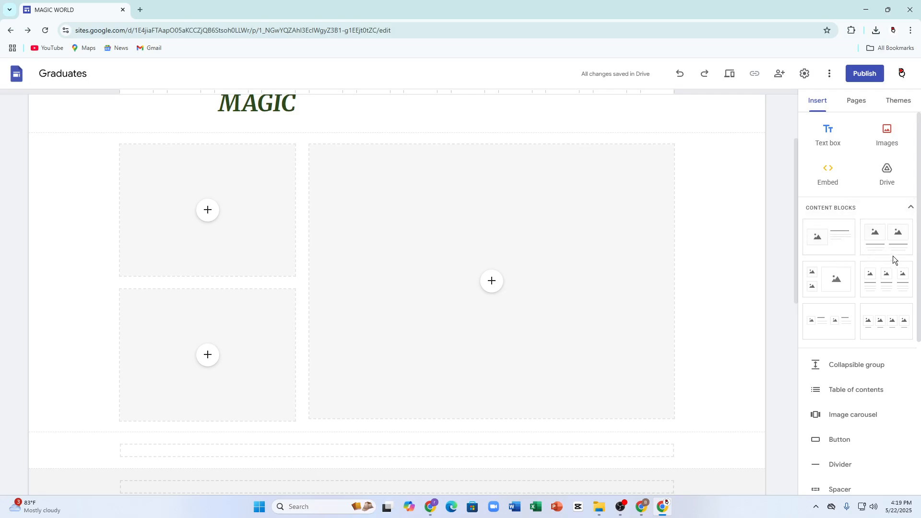
Examine the image sources offered for the large placeholder, including Google Drive, link and Google Images, without choosing an image
left_click(489, 288)
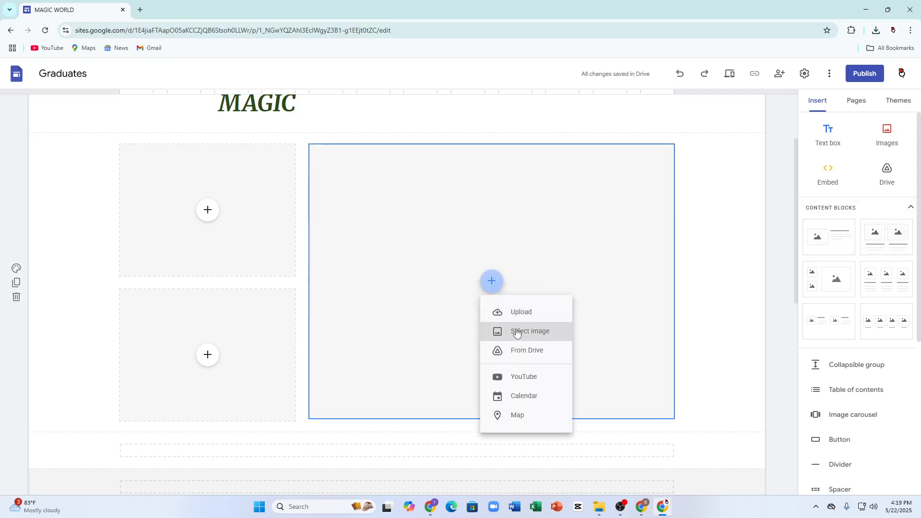
left_click(516, 331)
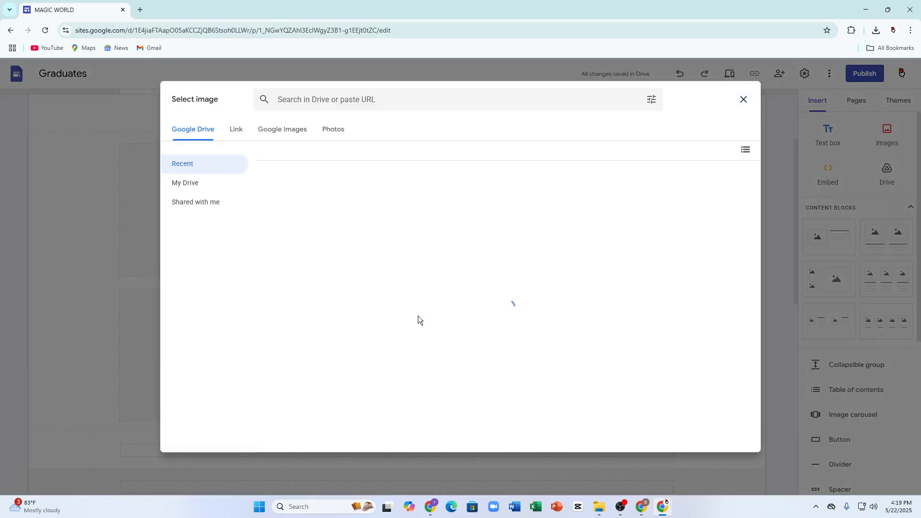
left_click(285, 128)
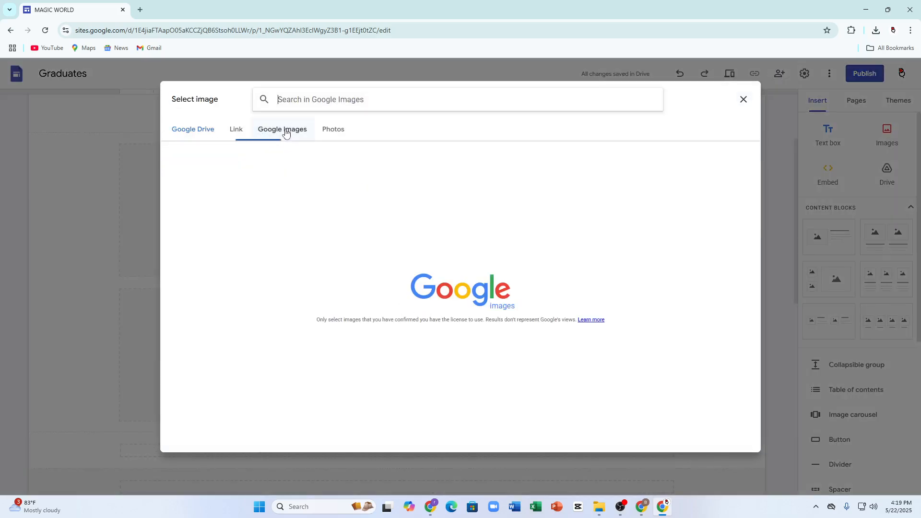
left_click(180, 137)
left_click(182, 179)
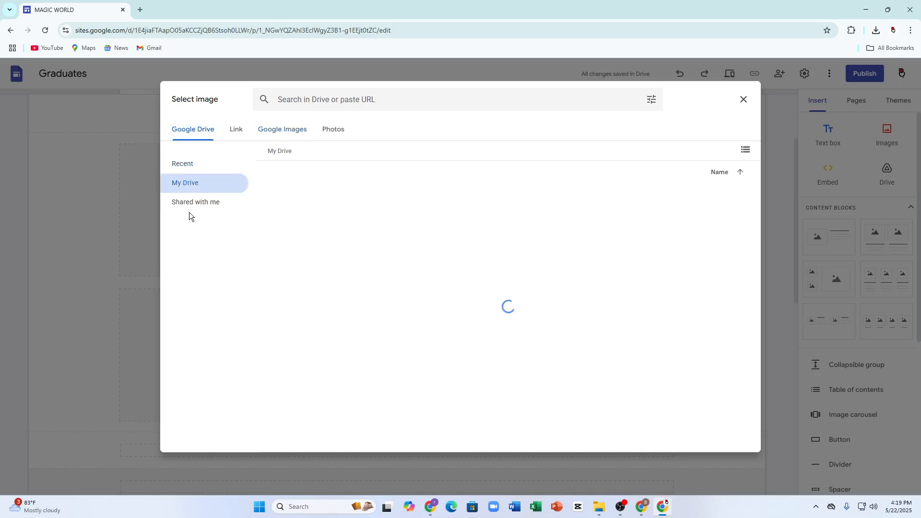
left_click(249, 138)
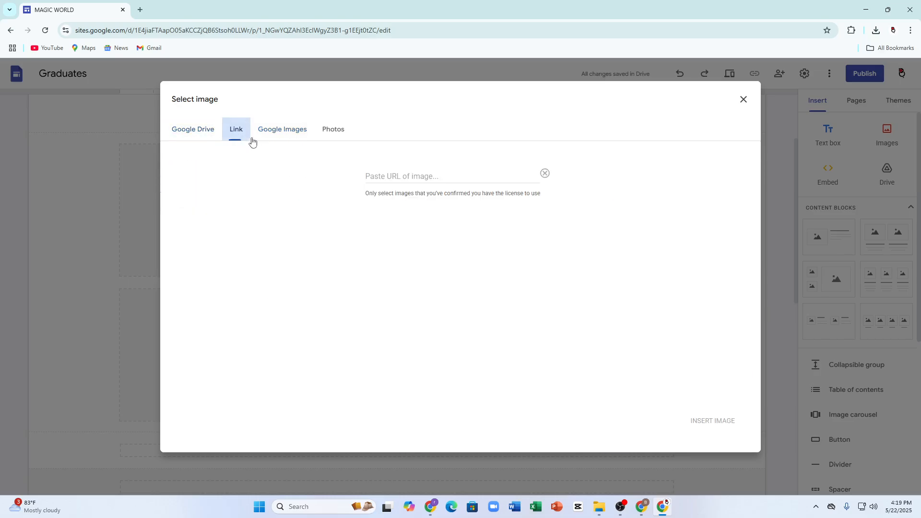
left_click(194, 136)
left_click(191, 204)
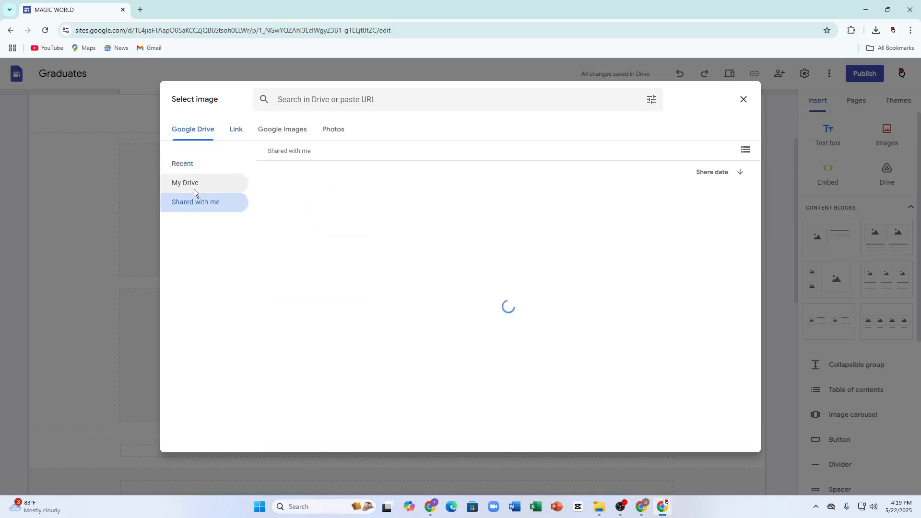
left_click(190, 185)
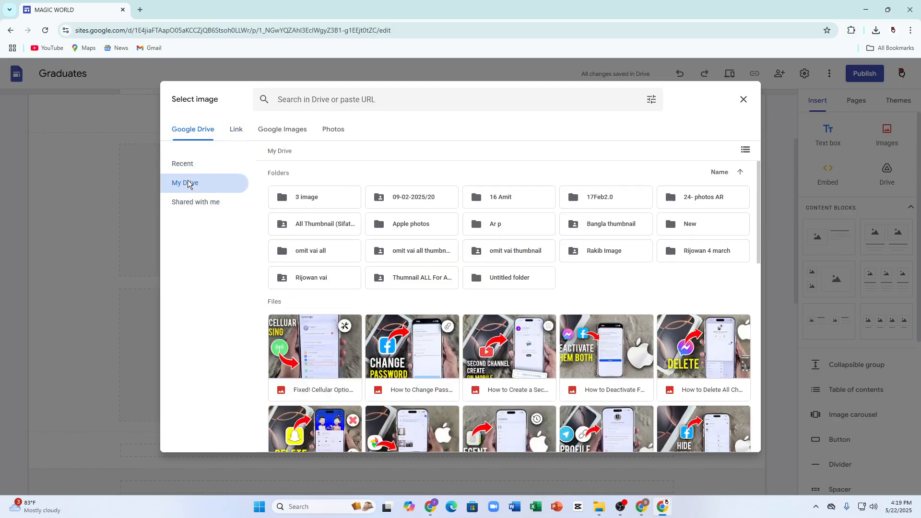
left_click(319, 102)
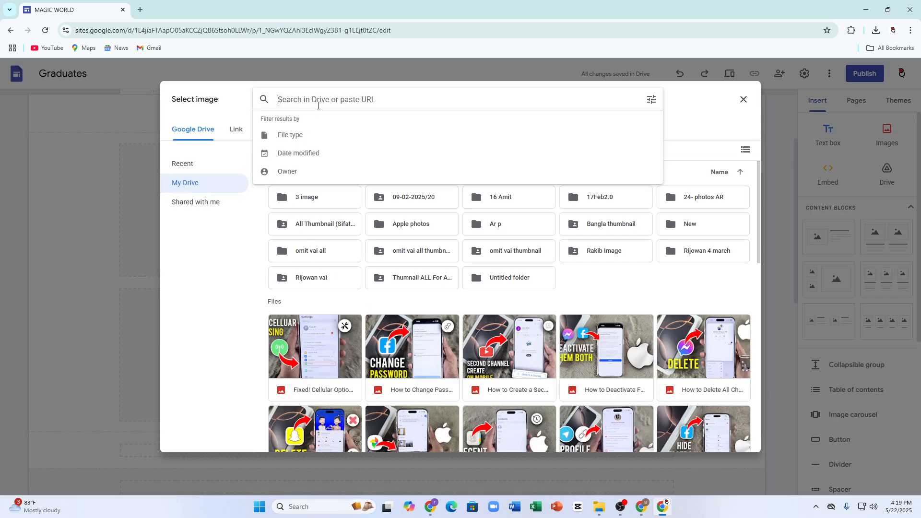
left_click(231, 137)
left_click(282, 133)
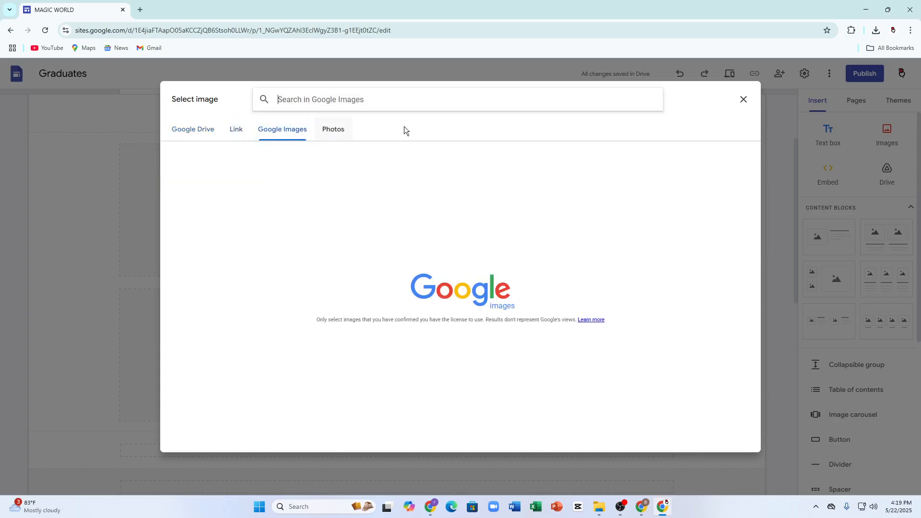
left_click(743, 100)
Try to upload the 1995 Toyota Supra Turbo photo from the Pictures folder into the large placeholder
left_click(491, 281)
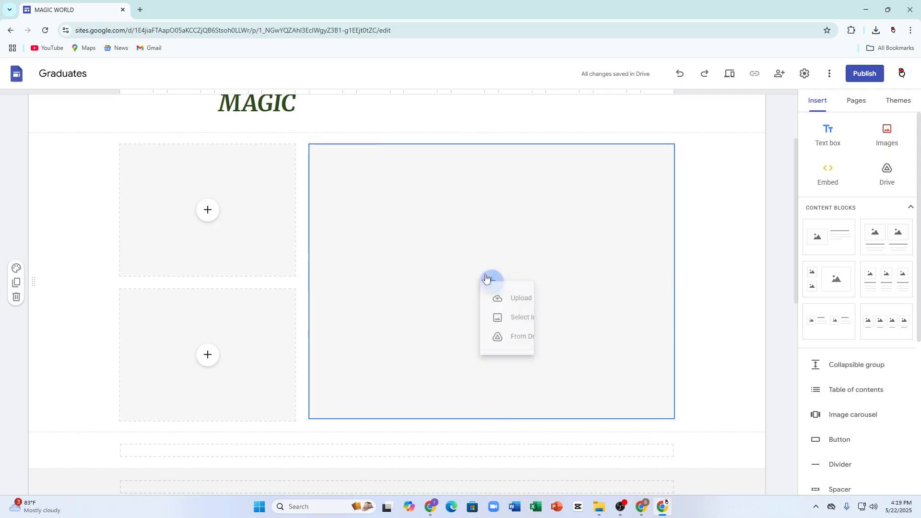
left_click(504, 312)
left_click(182, 328)
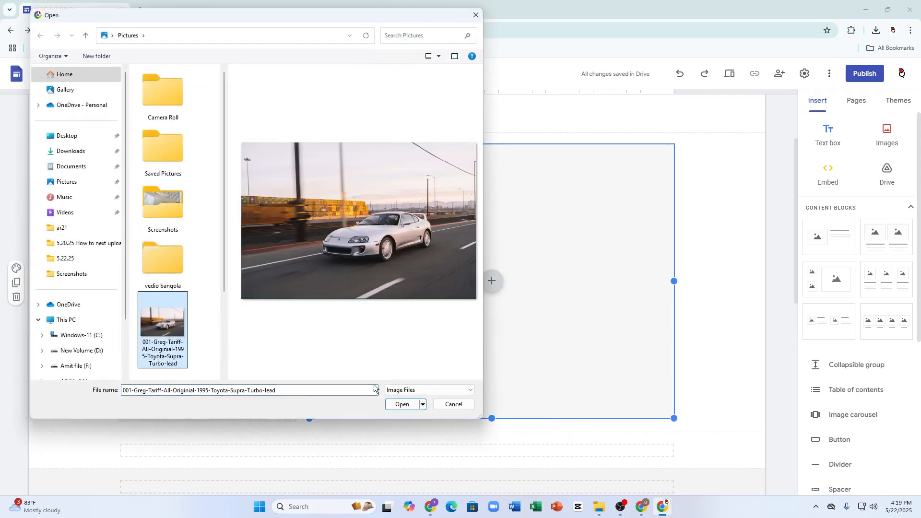
left_click(406, 405)
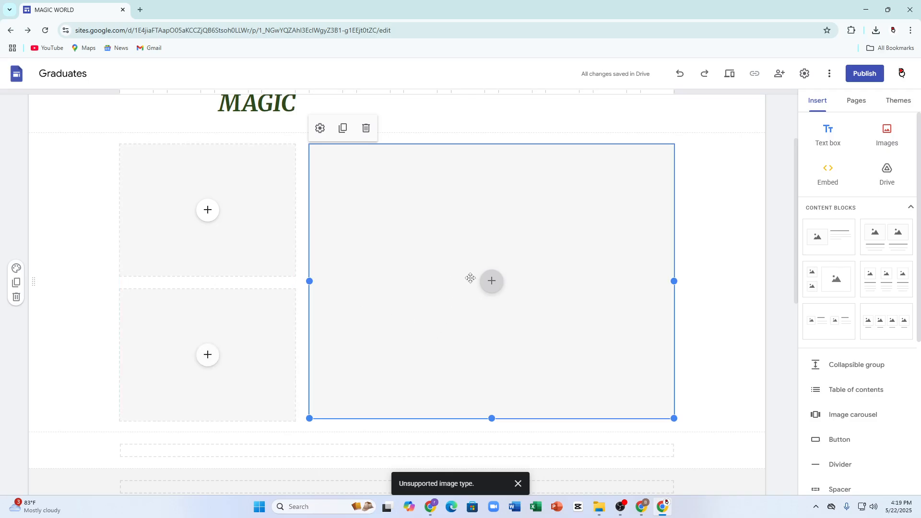
Retry uploading the 1995 Toyota Supra Turbo photo into the large image placeholder
left_click(485, 284)
left_click(518, 309)
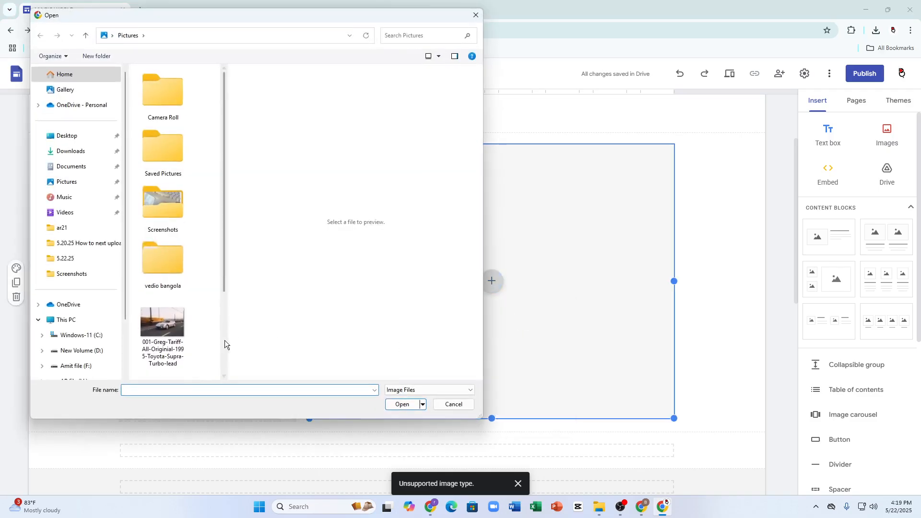
scroll(182, 322, "down", 3)
left_click(162, 211)
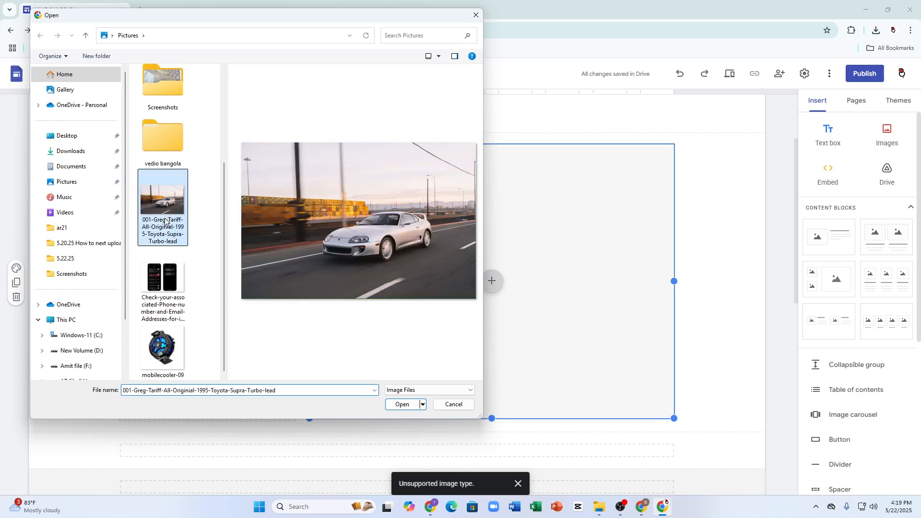
left_click(396, 406)
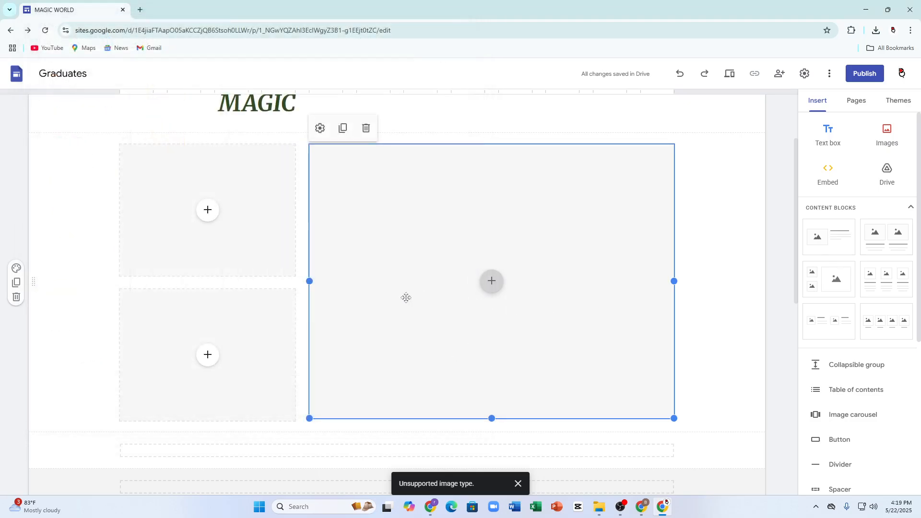
scroll(481, 358, "down", 2)
scroll(488, 312, "up", 3)
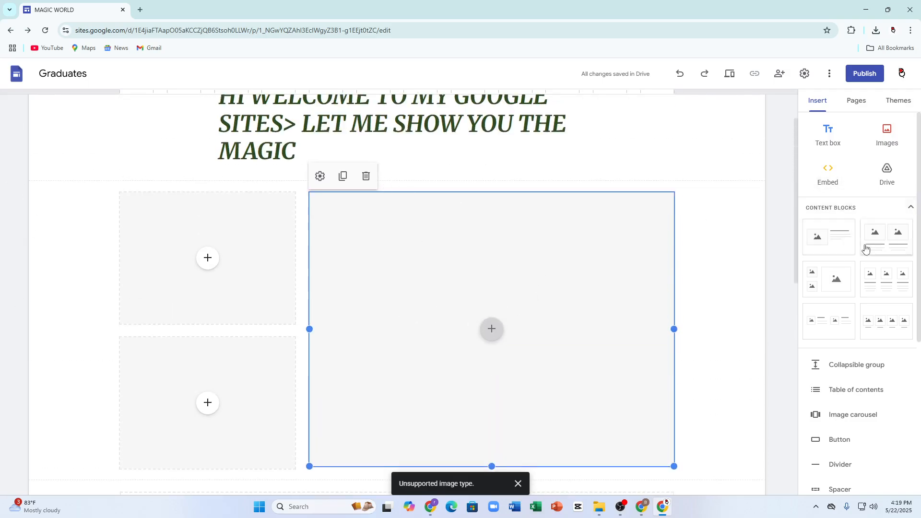
left_click(492, 328)
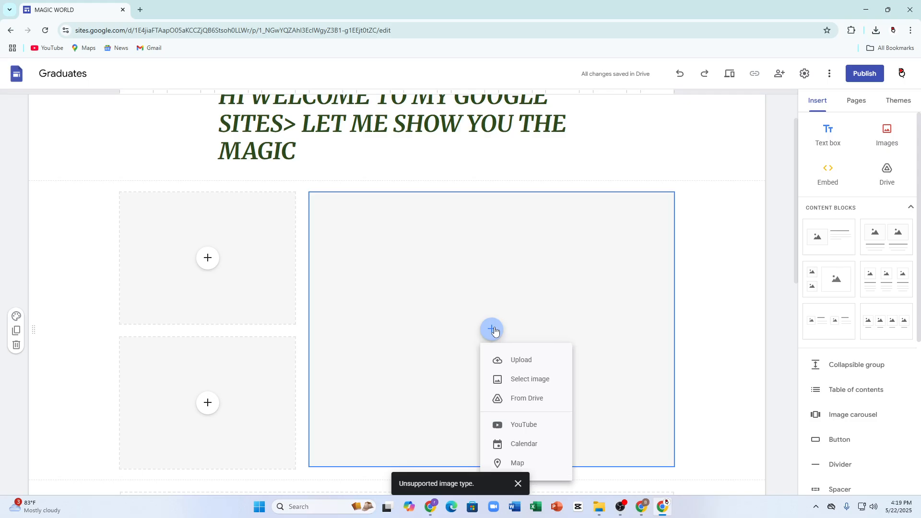
left_click(519, 360)
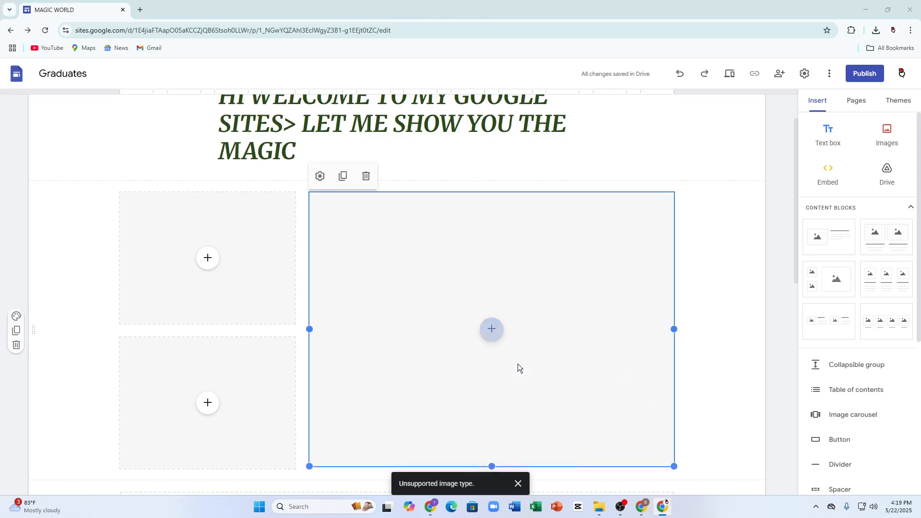
double_click(158, 223)
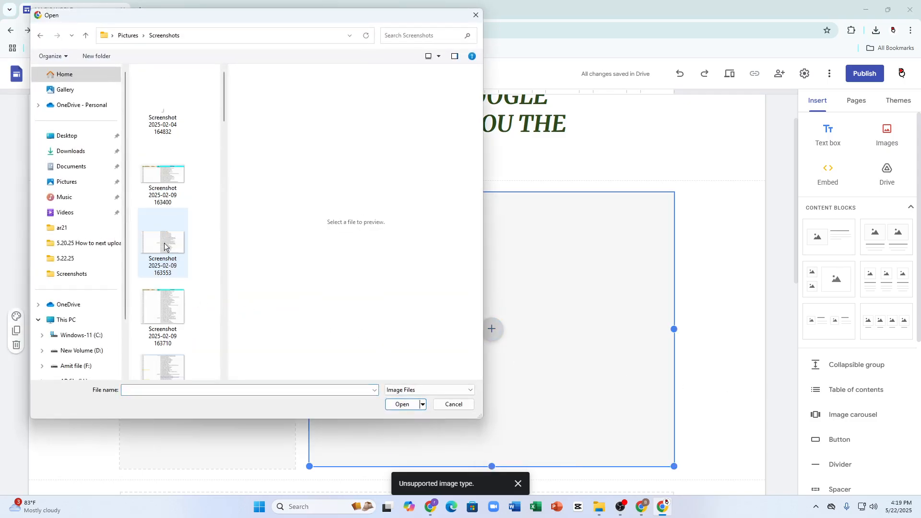
scroll(164, 267, "down", 5)
left_click(170, 340)
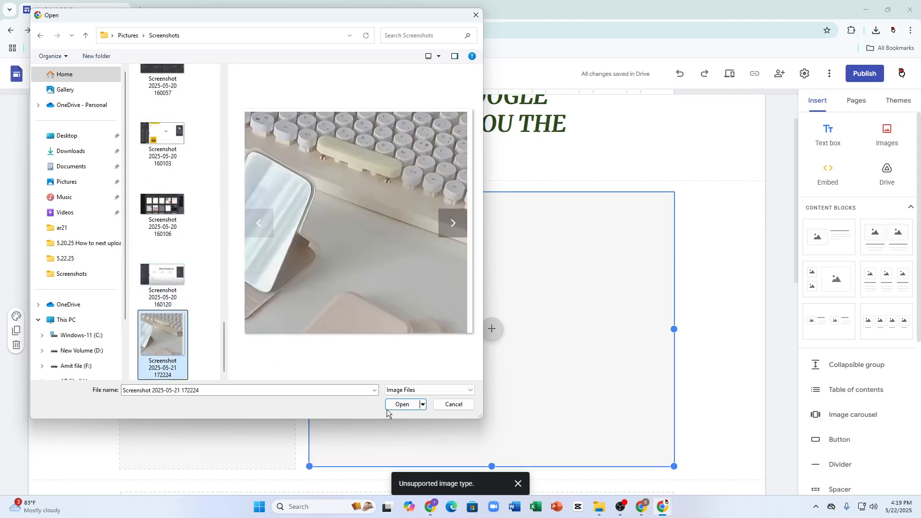
left_click(402, 404)
scroll(432, 350, "down", 1)
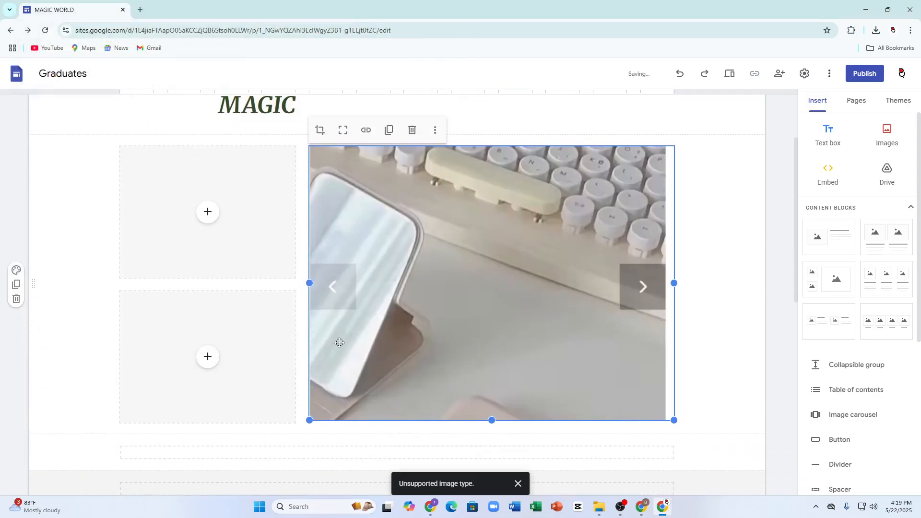
Delete the group of two small stacked placeholders beside the uploaded keyboard image
left_click(208, 214)
left_click(144, 231)
right_click(143, 230)
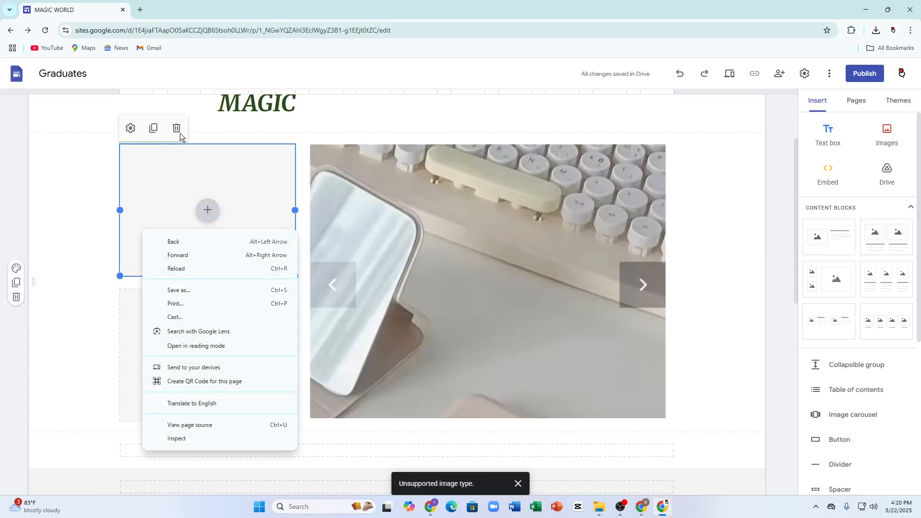
left_click(231, 128)
left_click(186, 284)
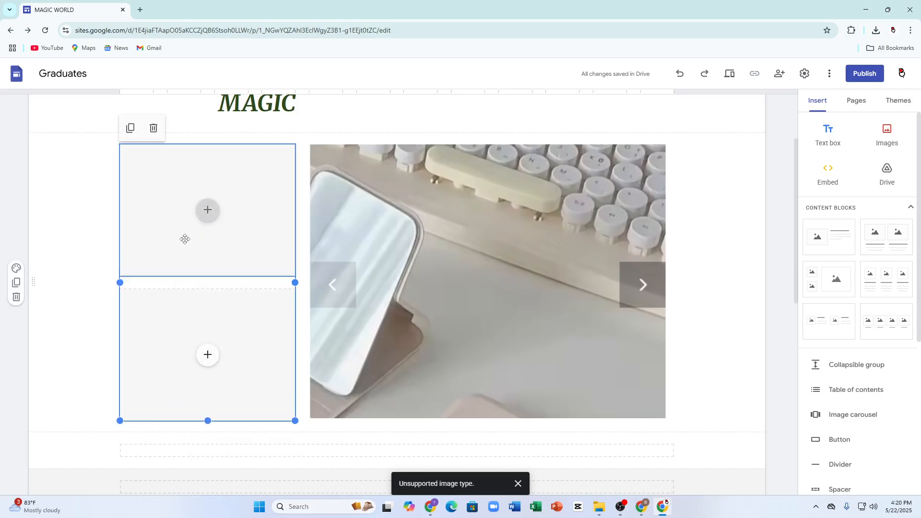
left_click(156, 137)
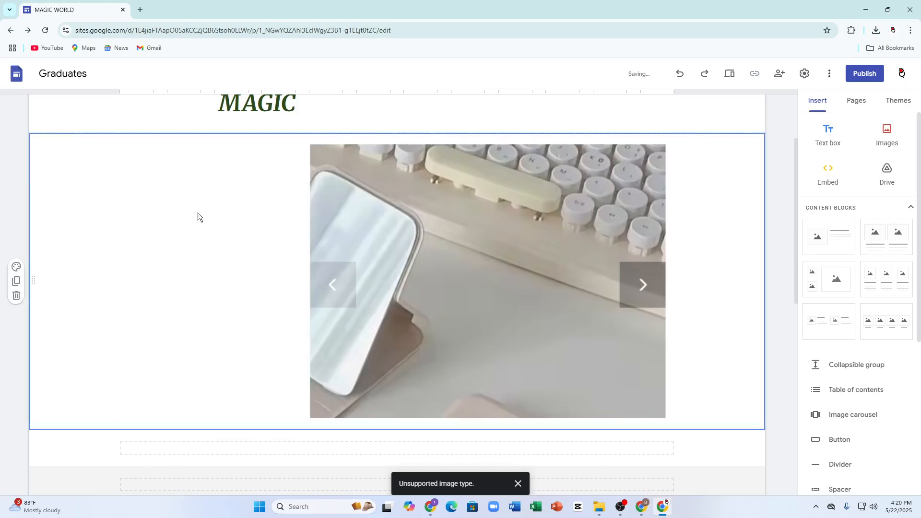
Insert an empty text box below the keyboard image and move it down to the end of the page content
left_click(835, 136)
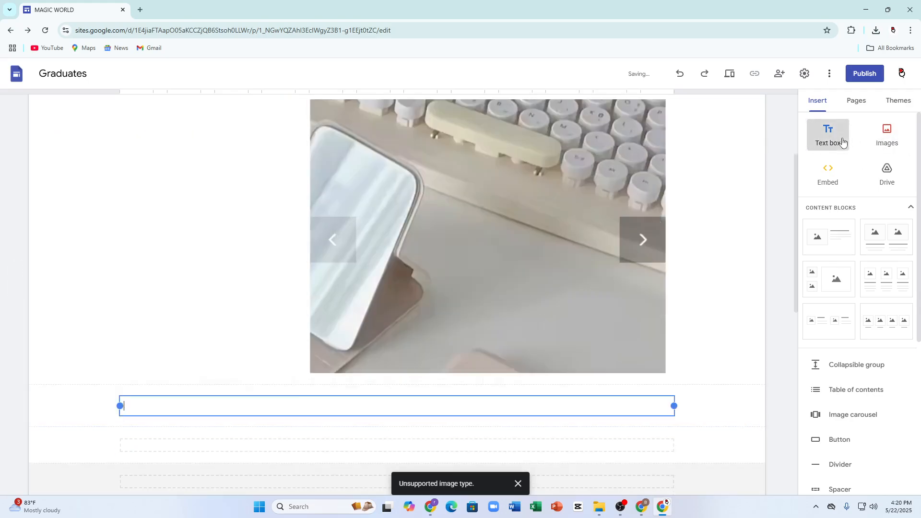
scroll(451, 244, "down", 5)
scroll(240, 232, "up", 3)
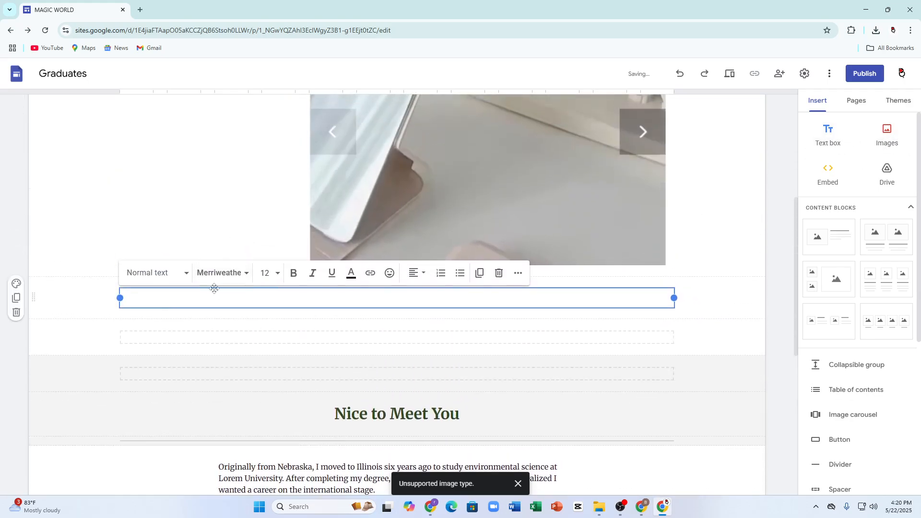
left_click_drag(160, 289, 112, 155)
scroll(198, 250, "up", 2)
scroll(201, 252, "up", 8)
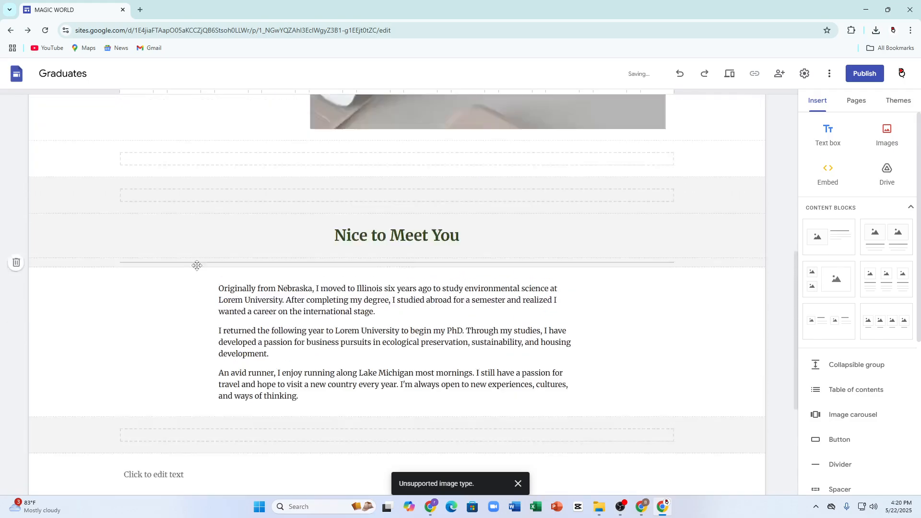
Insert another text box below the keyboard image containing the text "cvnxcvjhfvhbjhncvbjhcvbhjdfvb"
left_click(168, 211)
left_click(829, 153)
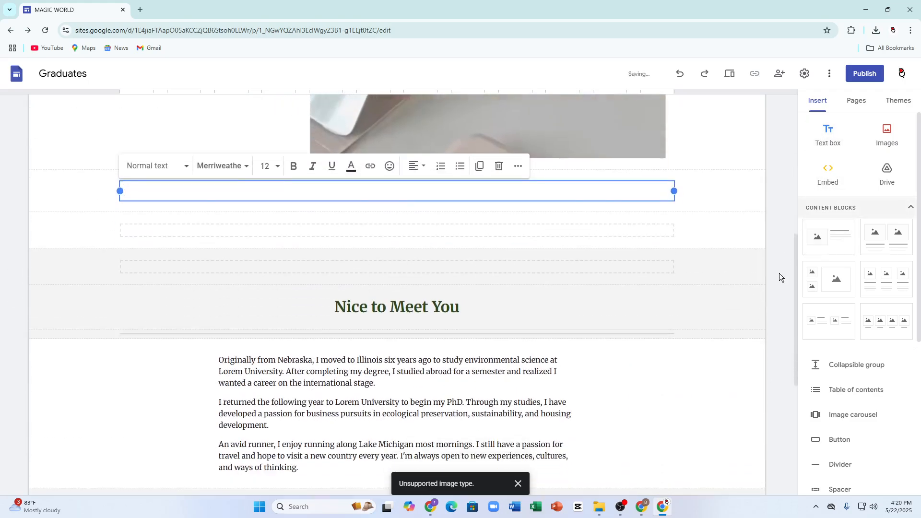
type("cvnxcvjhfvhb")
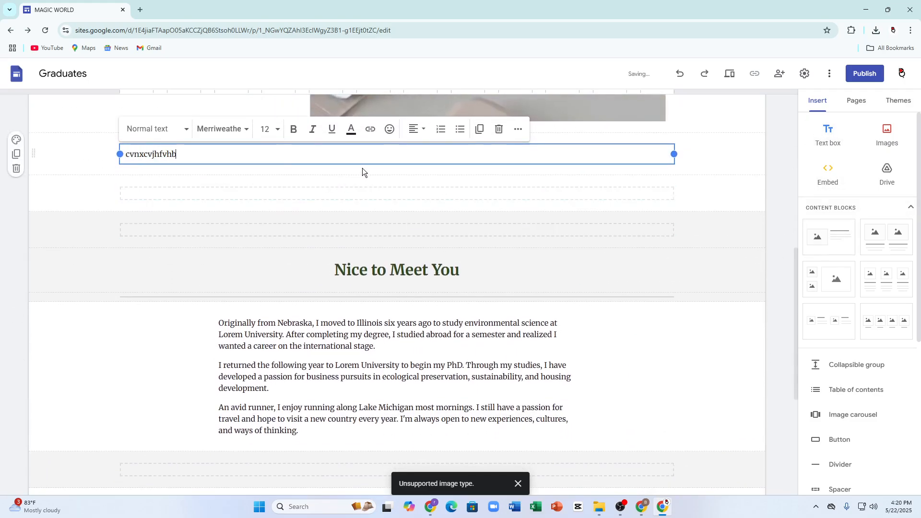
type("jhncvbjhcvbhjdfvb")
left_click(105, 183)
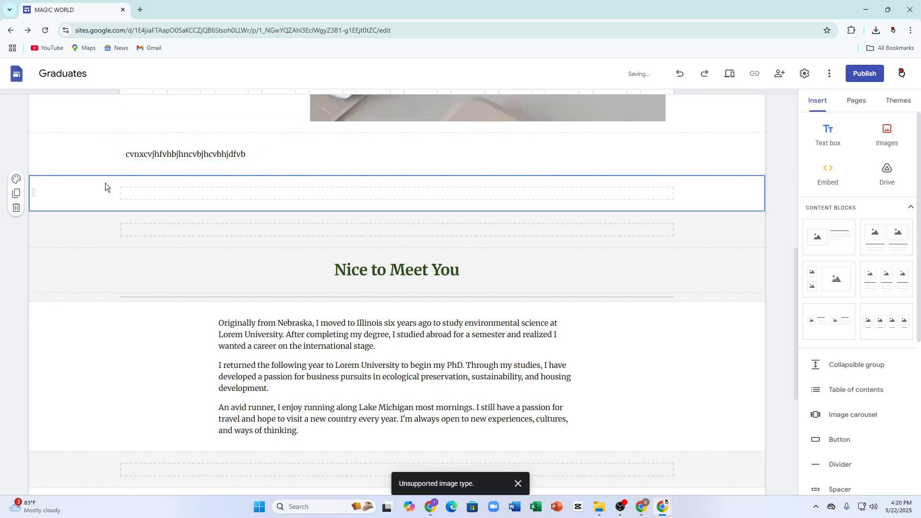
Move the section with the new text to directly beneath the main heading, above the keyboard image
left_click_drag(34, 155, 21, 278)
scroll(143, 275, "down", 4)
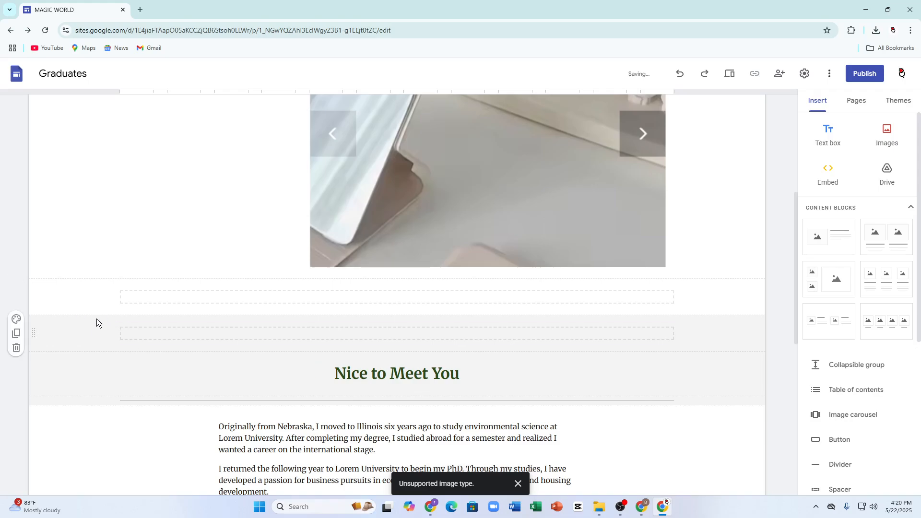
scroll(97, 318, "down", 8)
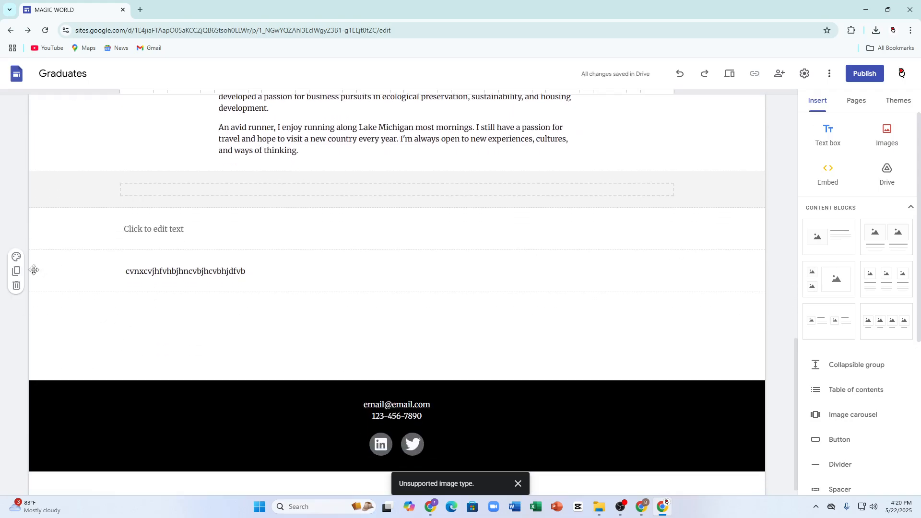
left_click_drag(34, 271, 25, 237)
Set the text line beneath the main heading to size 30 in the Courier New font
left_click(249, 262)
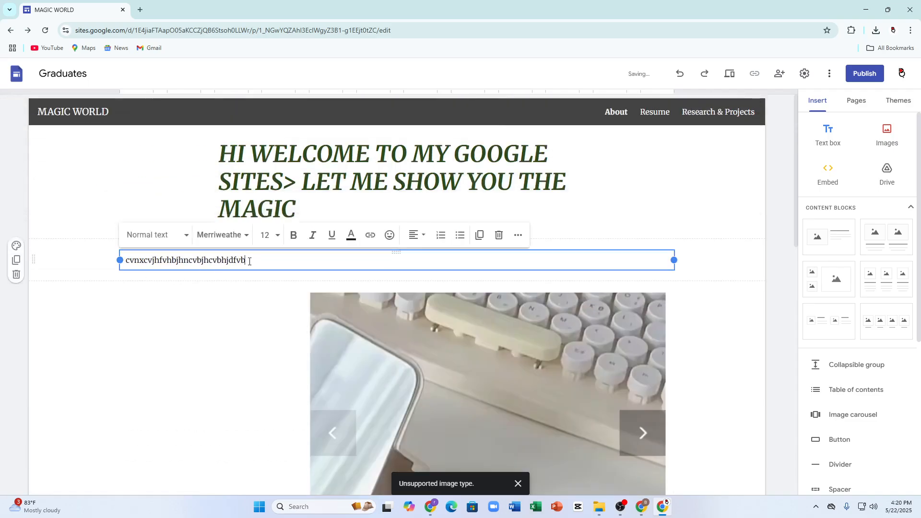
left_click_drag(249, 262, 55, 243)
left_click(269, 235)
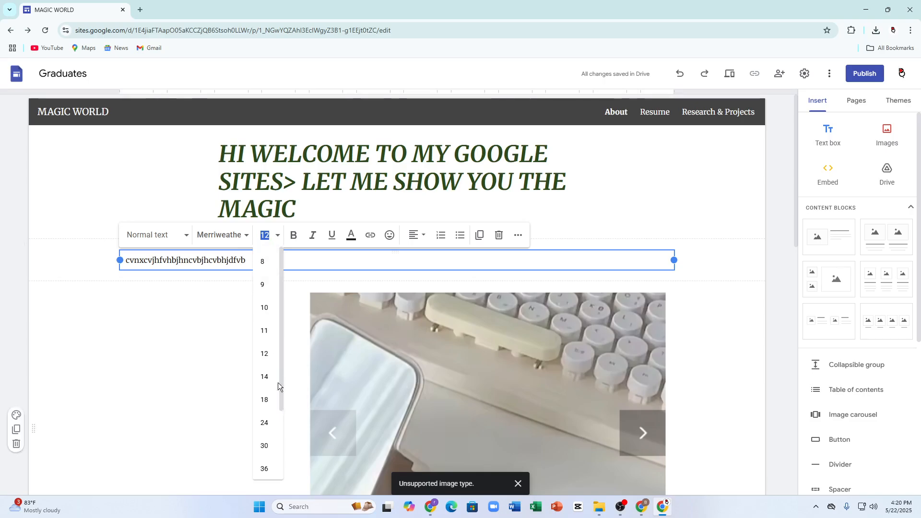
left_click(265, 446)
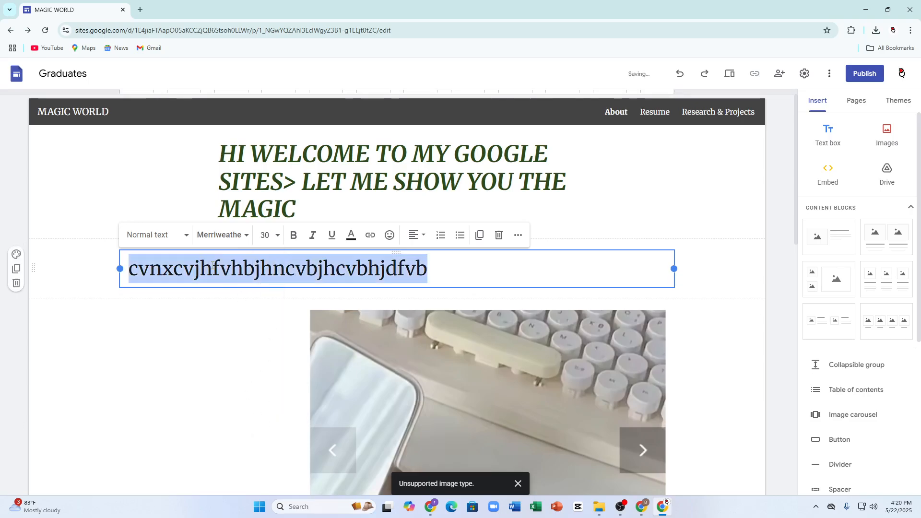
left_click(229, 235)
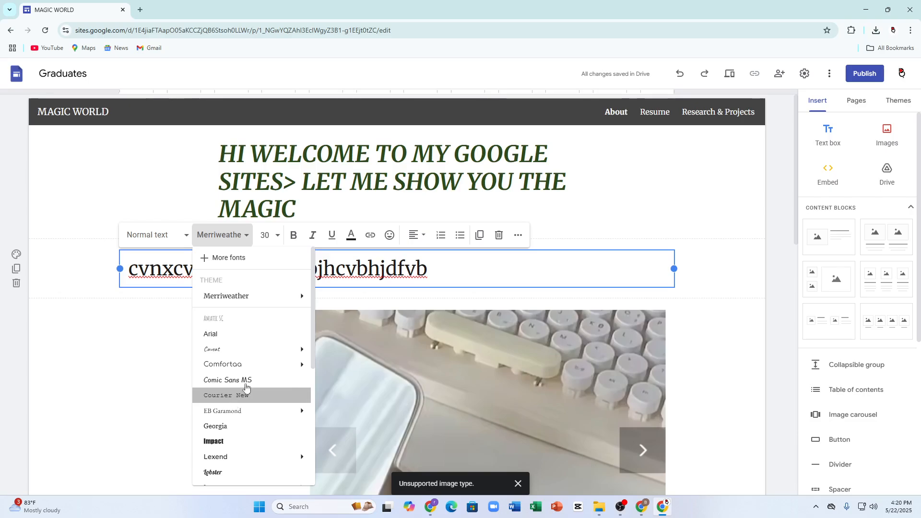
left_click(235, 396)
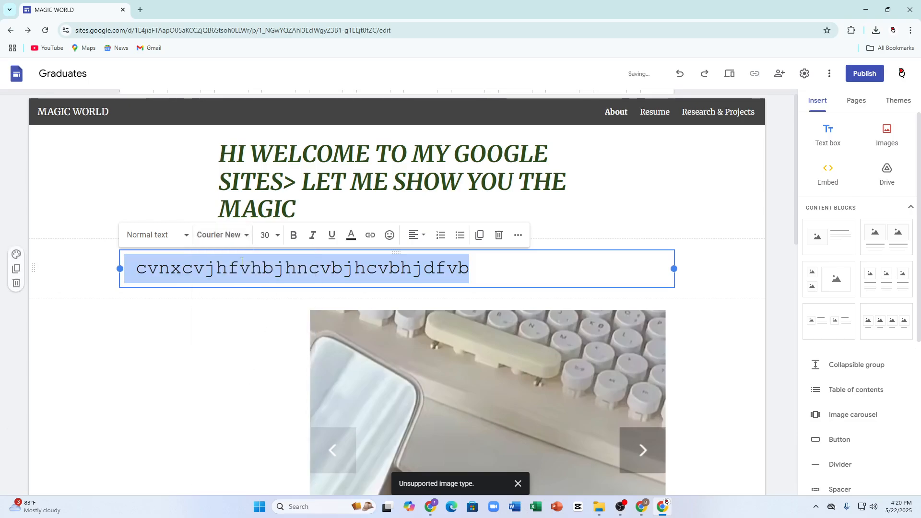
Make the text line beneath the main heading bold and colour it yellow
left_click(292, 235)
left_click(351, 235)
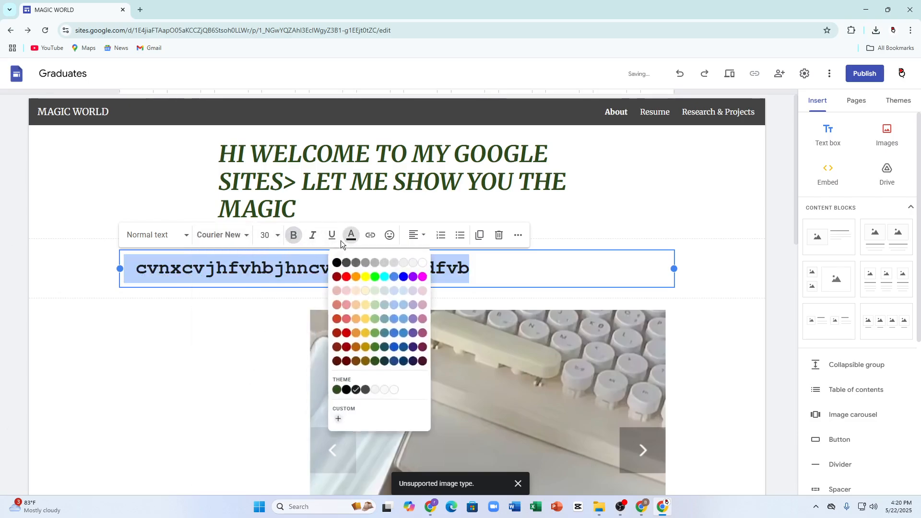
left_click(368, 274)
left_click(195, 294)
left_click(212, 267)
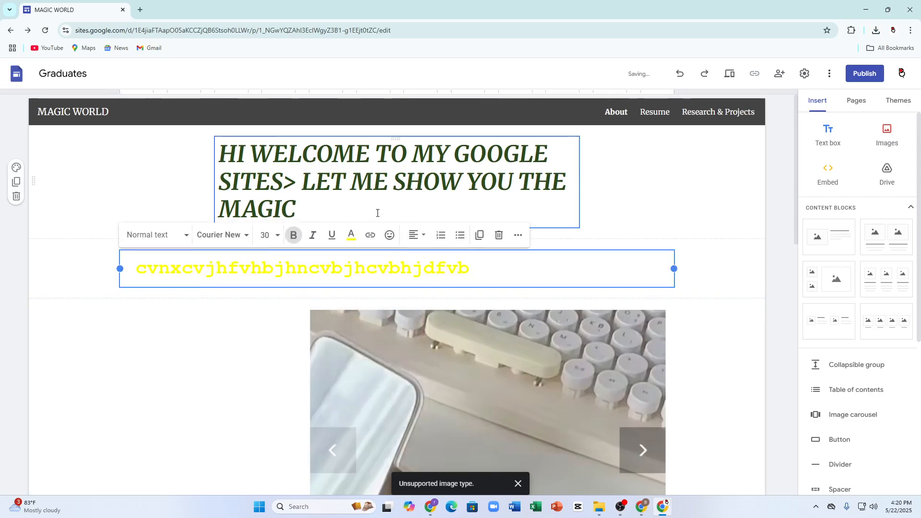
scroll(378, 213, "down", 3)
scroll(377, 213, "up", 2)
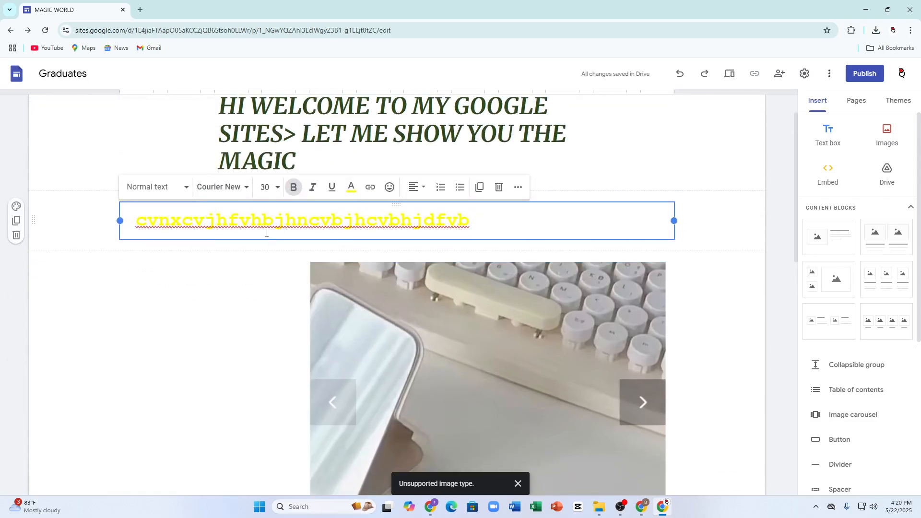
left_click(369, 189)
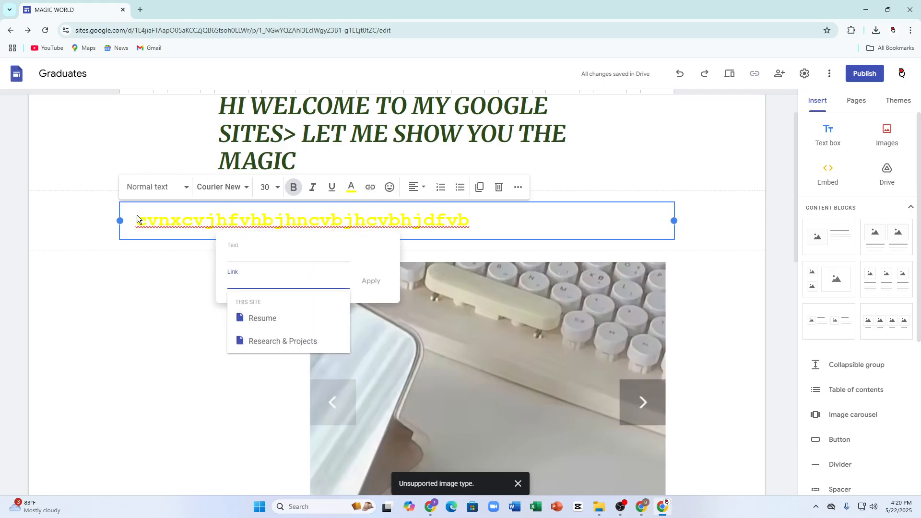
left_click(268, 127)
left_click(267, 125)
Shift the keyboard image left toward the middle of the page and link it to the copied YouTube video address
left_click_drag(472, 352, 448, 332)
right_click(431, 321)
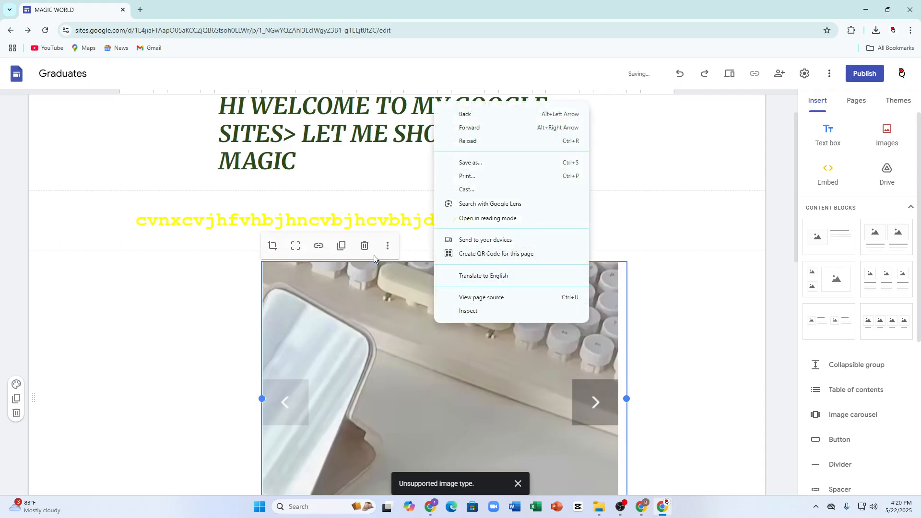
left_click(318, 246)
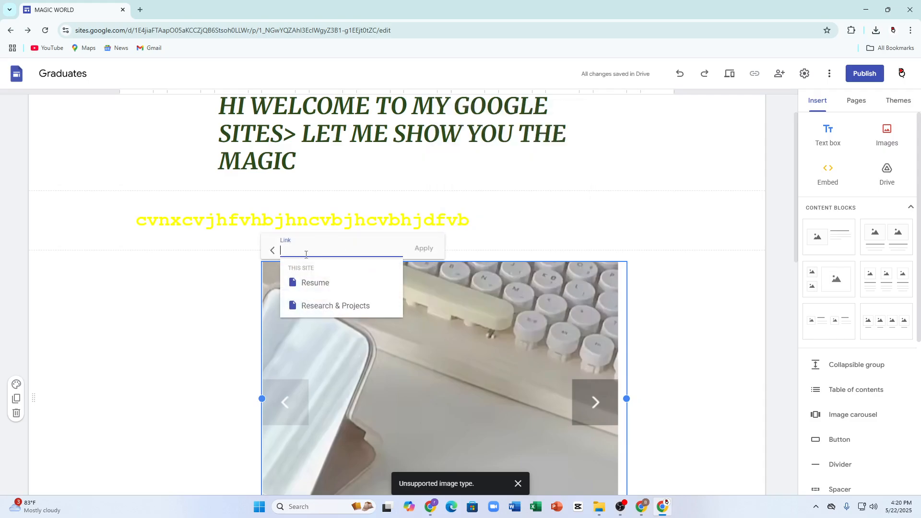
key("ctrl+v")
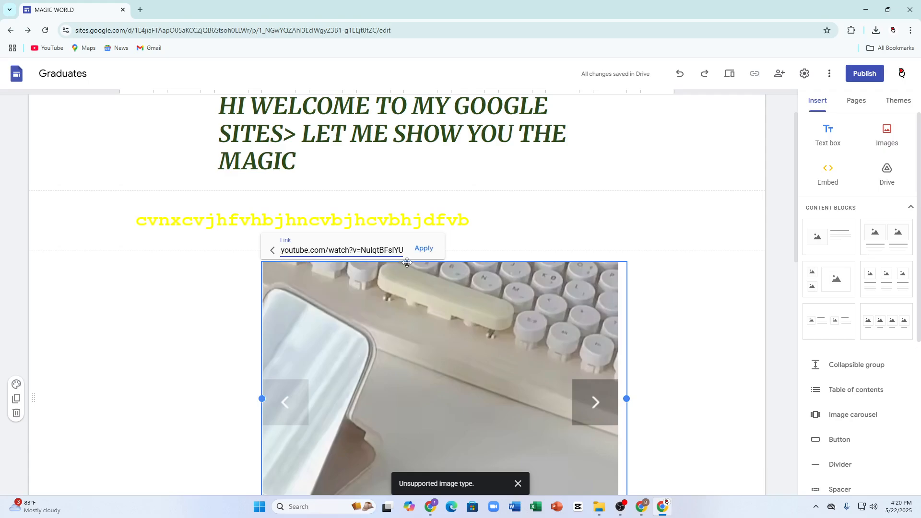
left_click(429, 251)
scroll(336, 245, "down", 6)
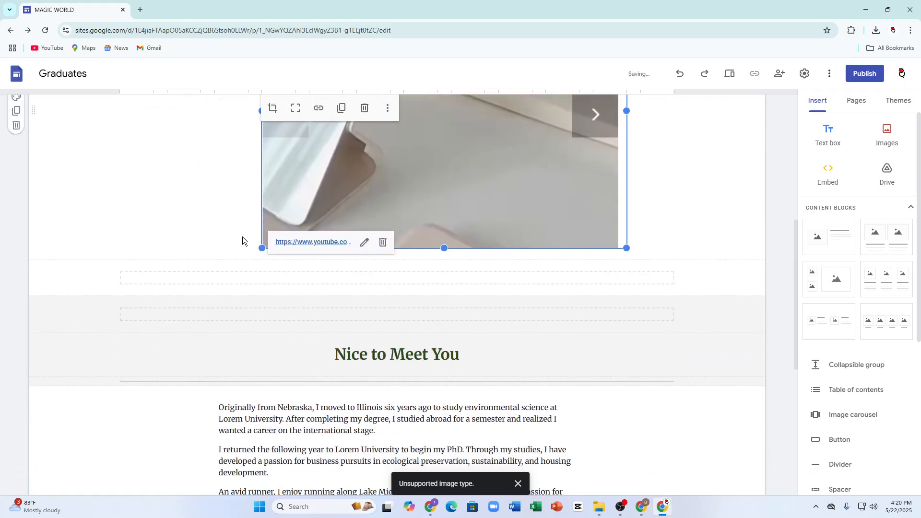
scroll(524, 235, "up", 5)
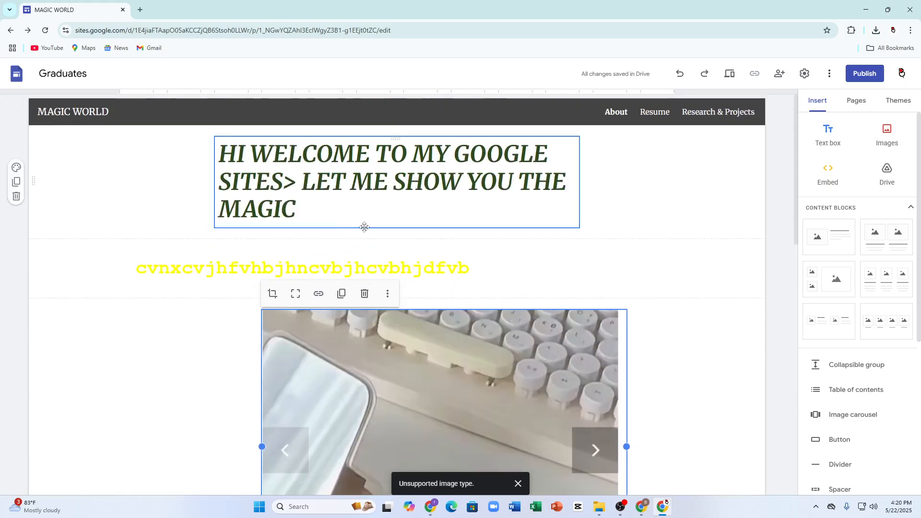
triple_click(356, 173)
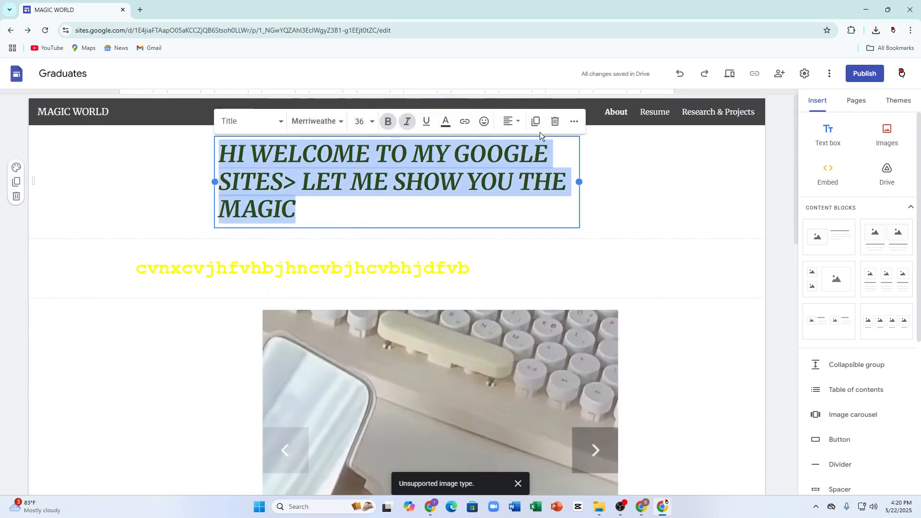
left_click(575, 123)
left_click(465, 123)
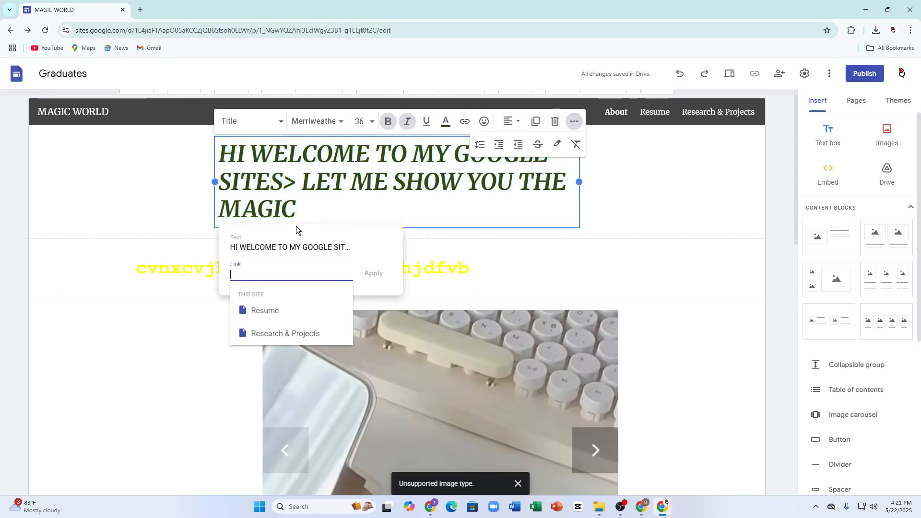
left_click(503, 268)
Try to add social media links to the page, uploading a screenshot as the second link's icon
scroll(527, 297, "down", 3)
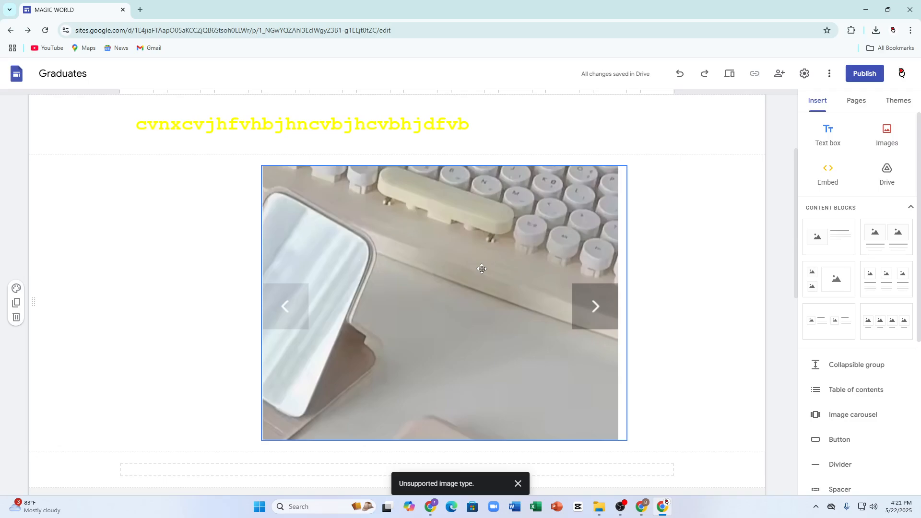
scroll(848, 323, "down", 1)
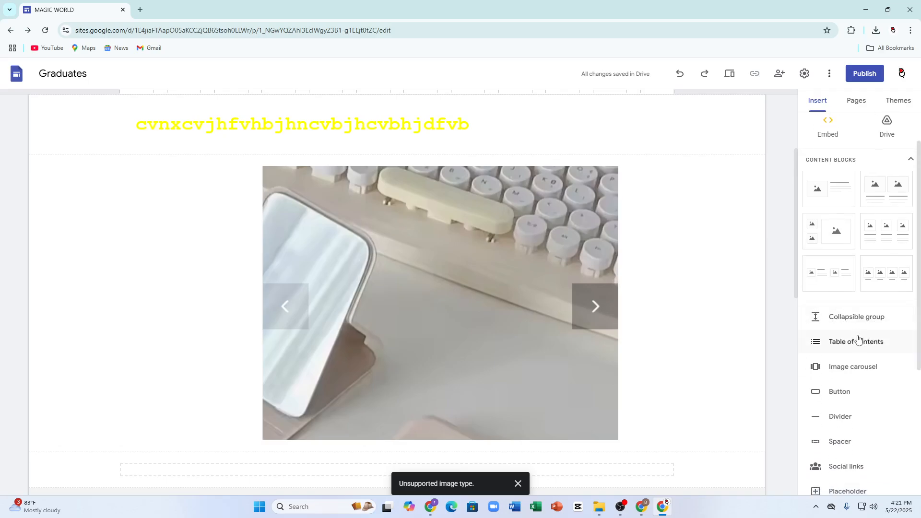
scroll(861, 340, "down", 1)
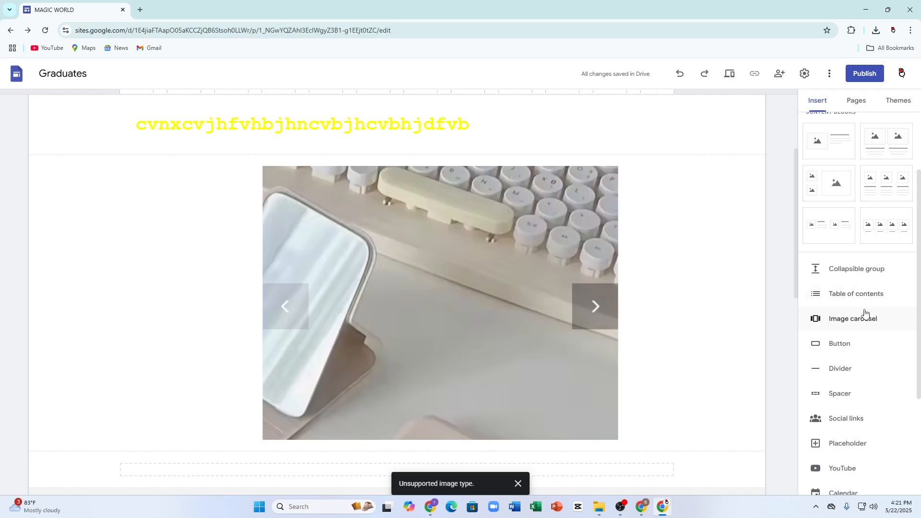
scroll(848, 307, "down", 3)
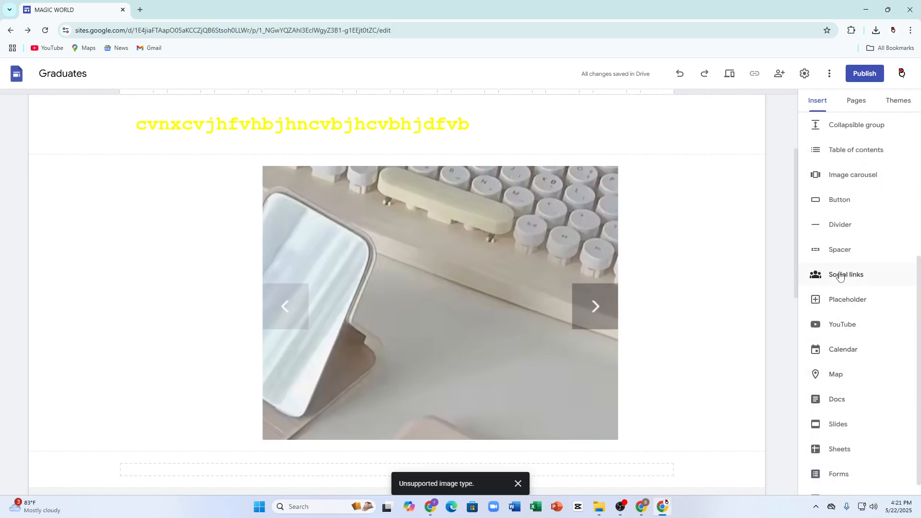
left_click(863, 279)
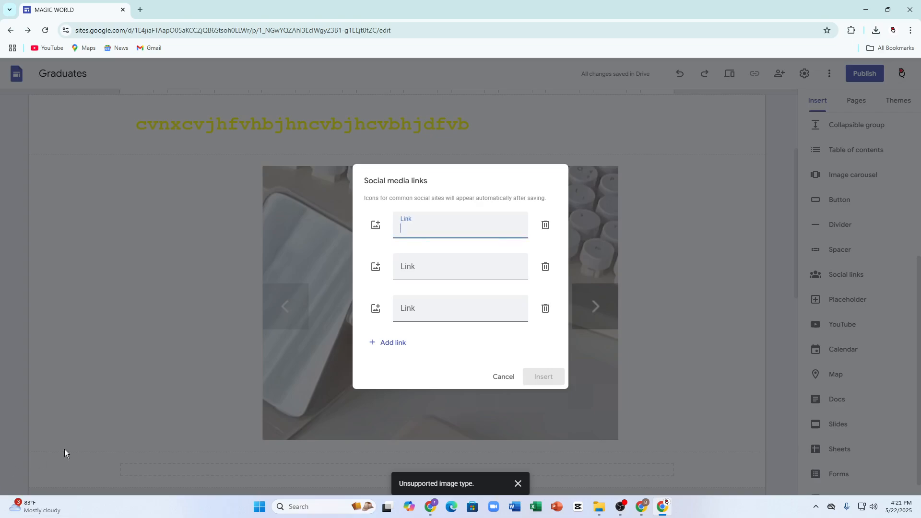
left_click(401, 268)
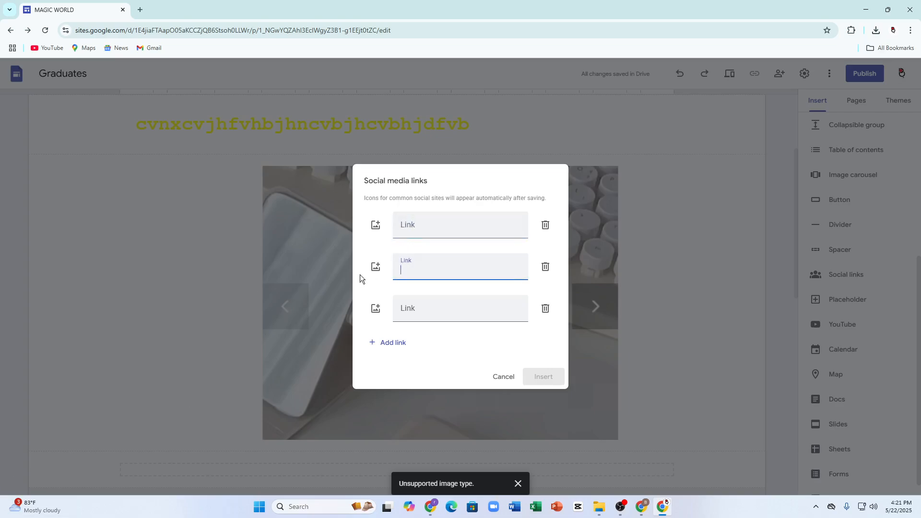
left_click(375, 274)
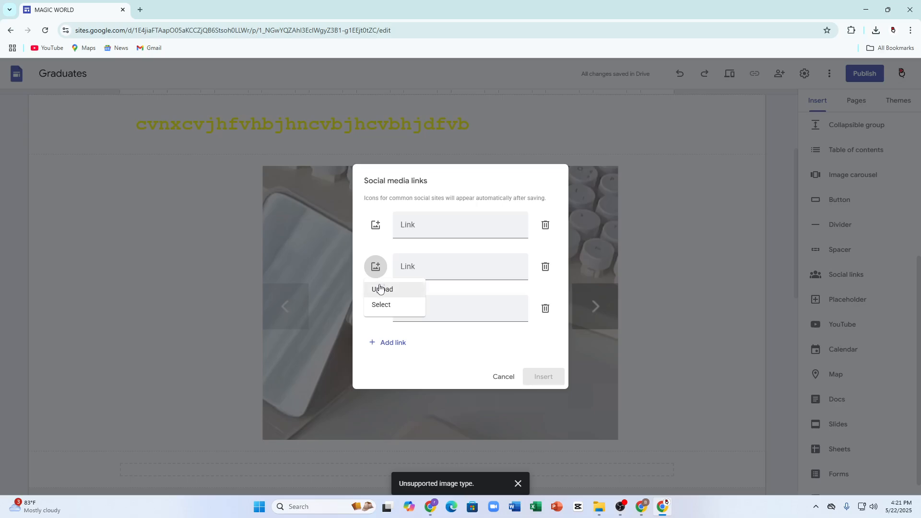
left_click(381, 288)
scroll(163, 259, "down", 10)
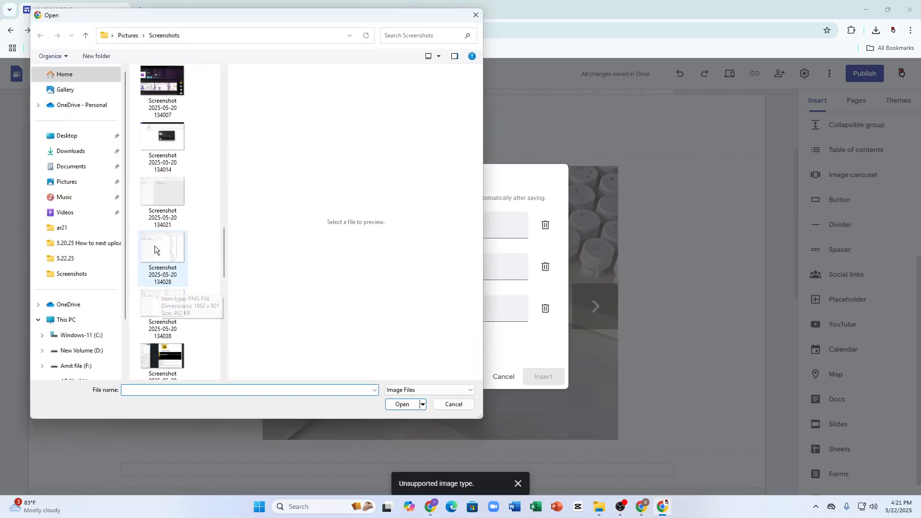
left_click(147, 168)
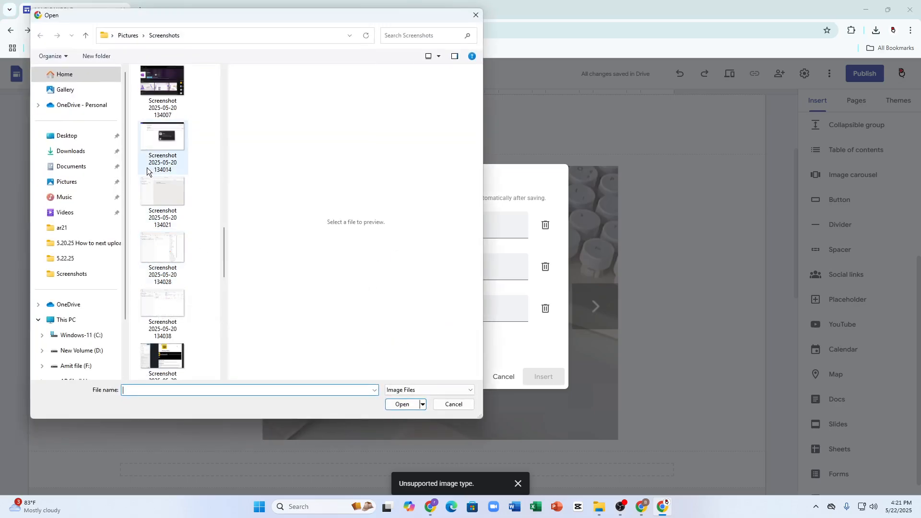
left_click(402, 405)
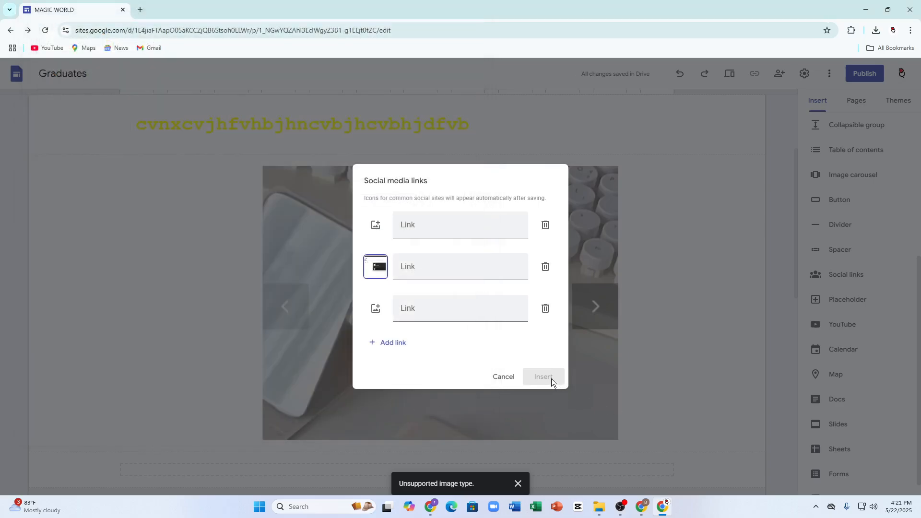
left_click(493, 378)
Open the Research & Projects page for editing and display the available site themes
scroll(495, 371, "down", 10)
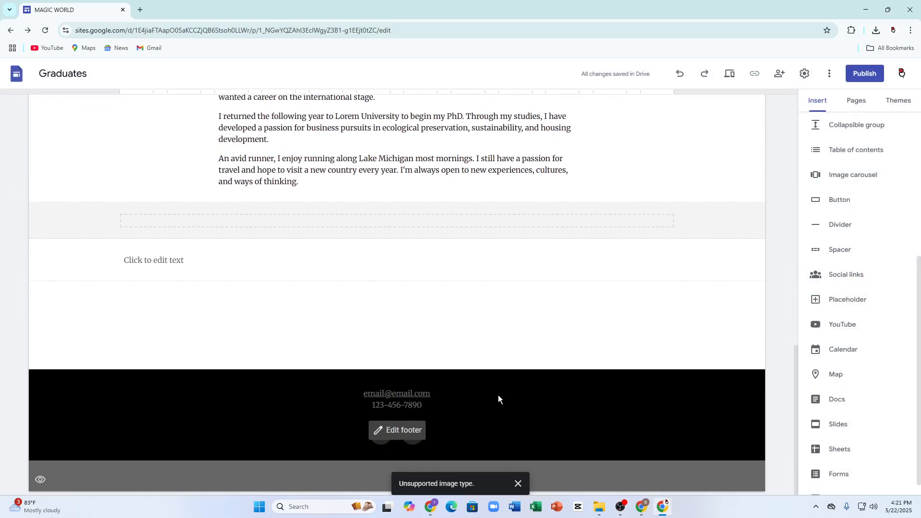
scroll(368, 405, "up", 10)
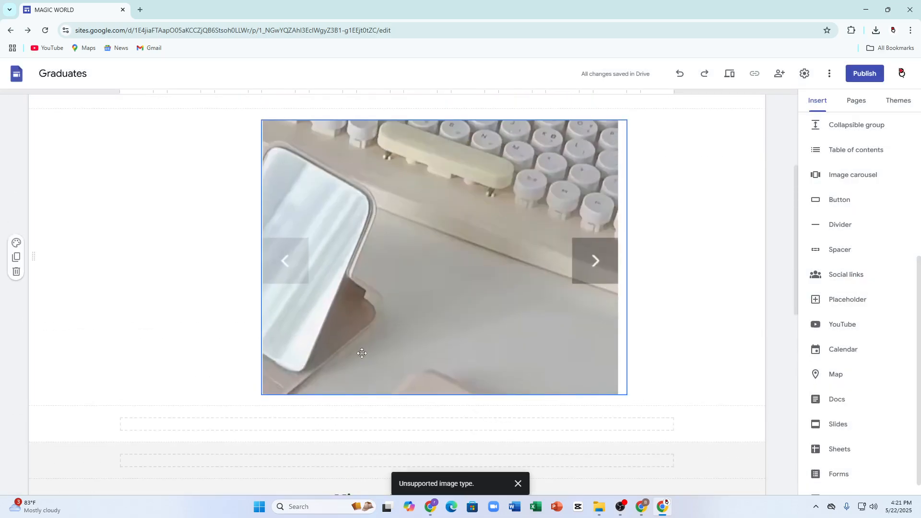
scroll(635, 262, "down", 2)
left_click(857, 101)
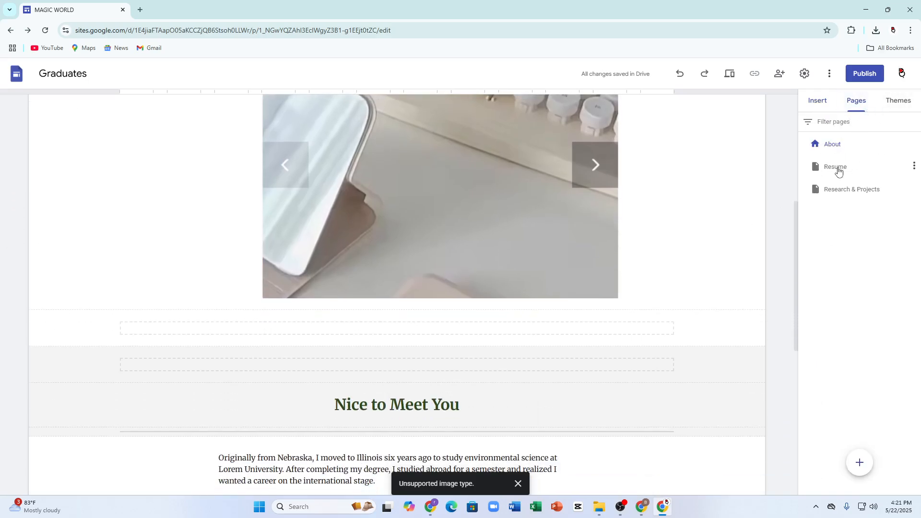
left_click(837, 189)
left_click(900, 102)
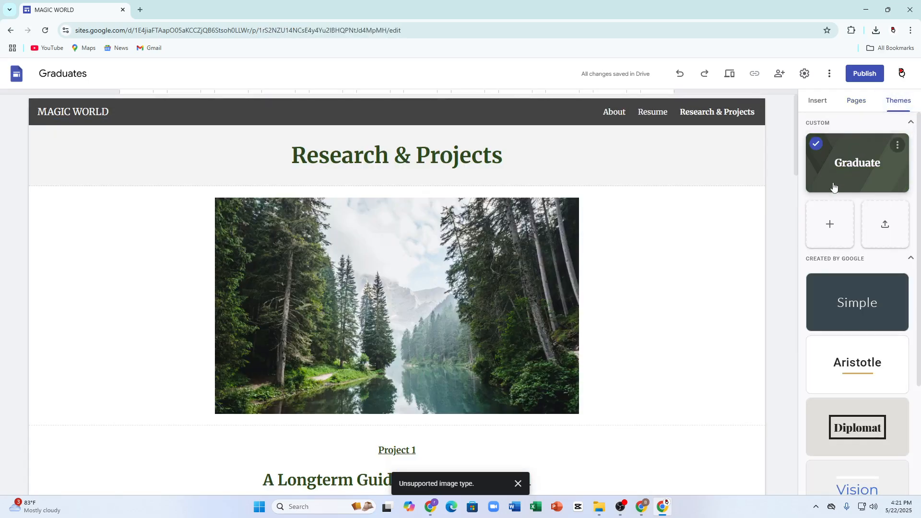
left_click(437, 275)
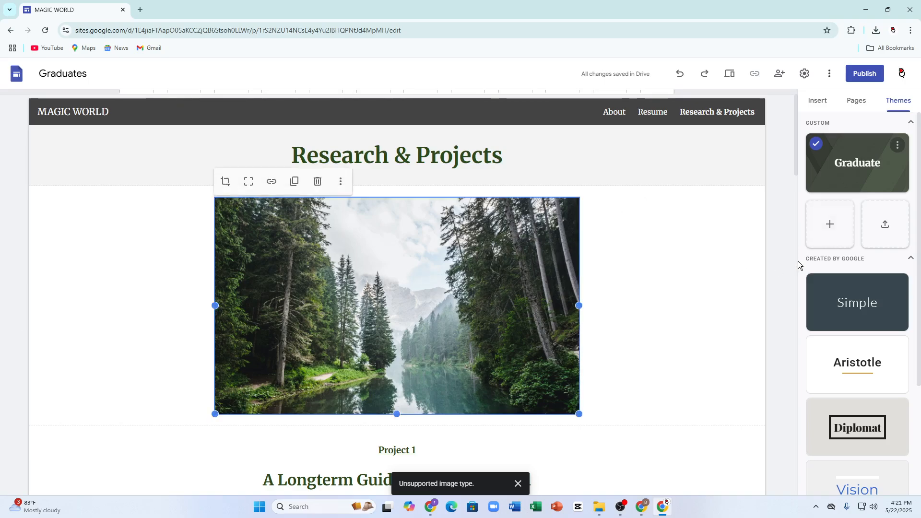
left_click(835, 229)
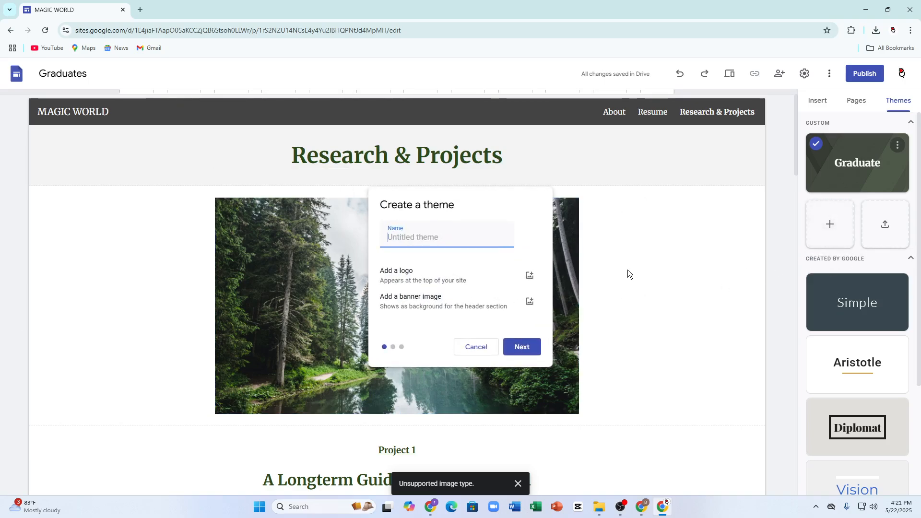
left_click(473, 345)
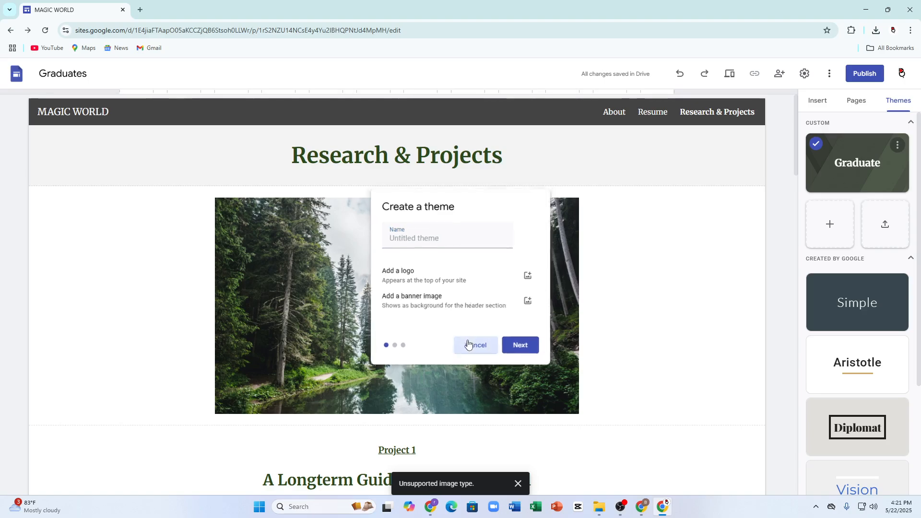
left_click(887, 225)
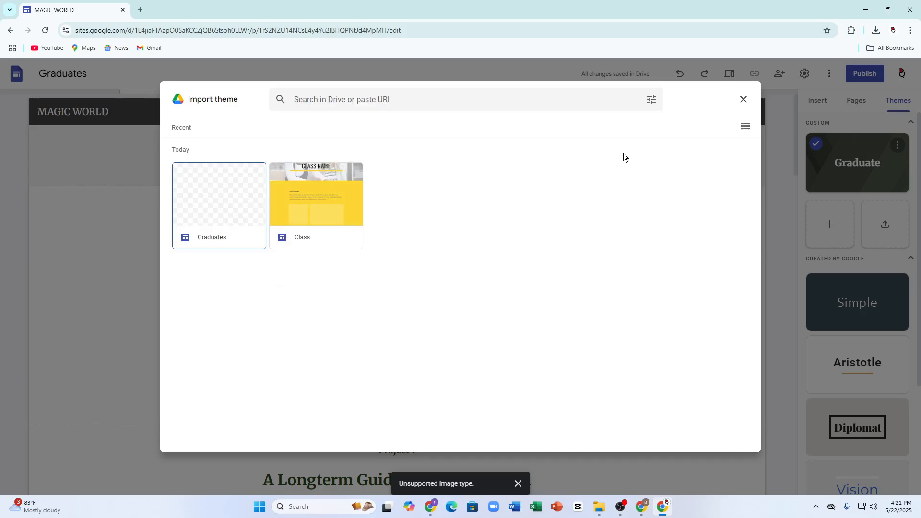
left_click(743, 100)
Apply the Aristotle theme to the site with its brown colour option
scroll(813, 271, "down", 5)
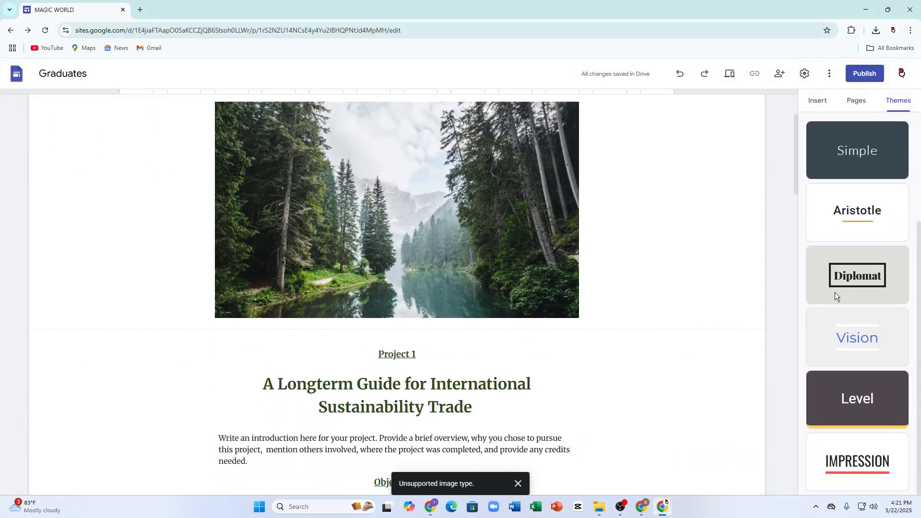
left_click(833, 230)
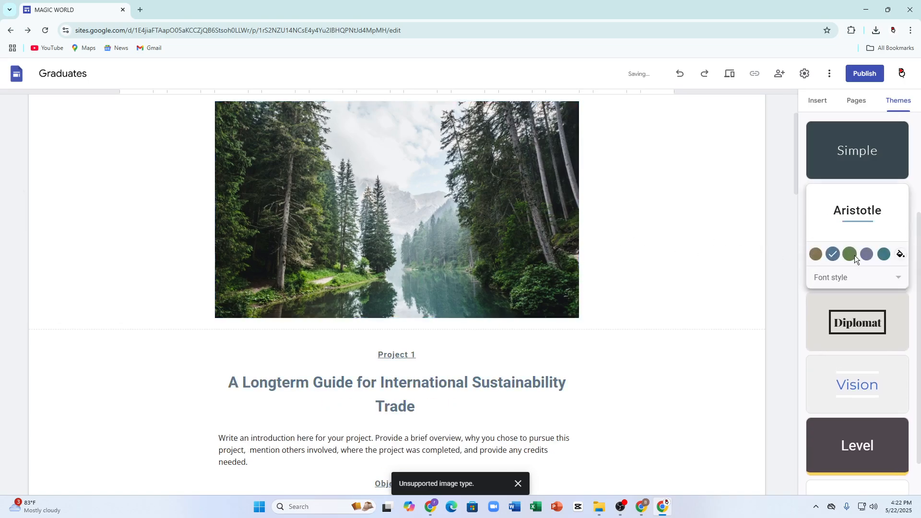
triple_click(424, 383)
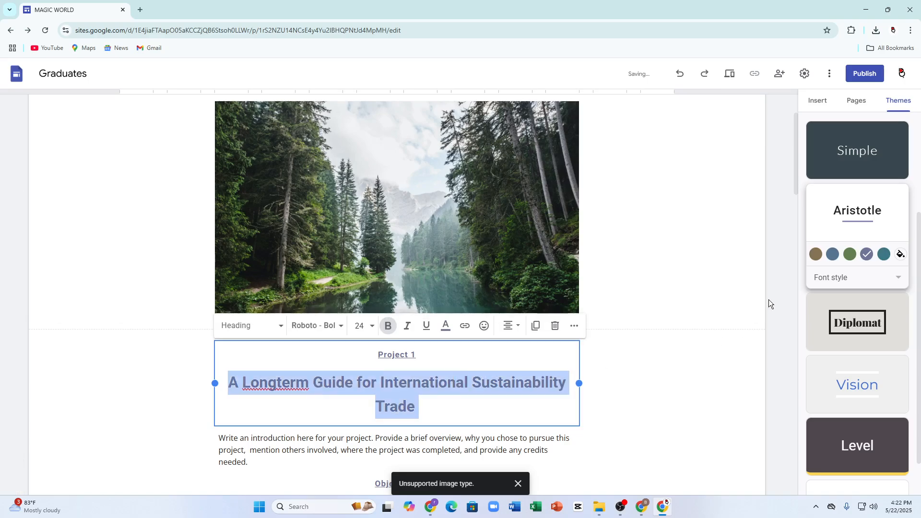
left_click(816, 254)
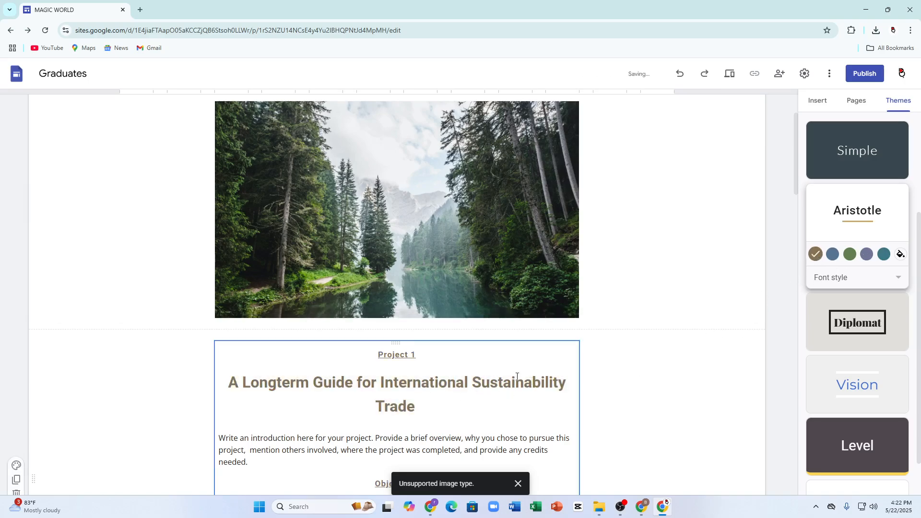
Examine the restyled Research & Projects page from the project sections down to the footer
scroll(517, 377, "down", 20)
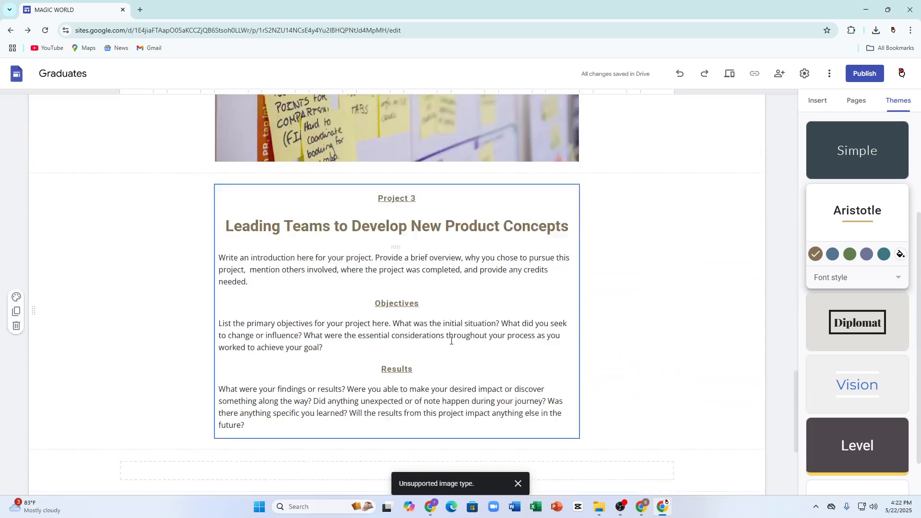
scroll(451, 341, "down", 4)
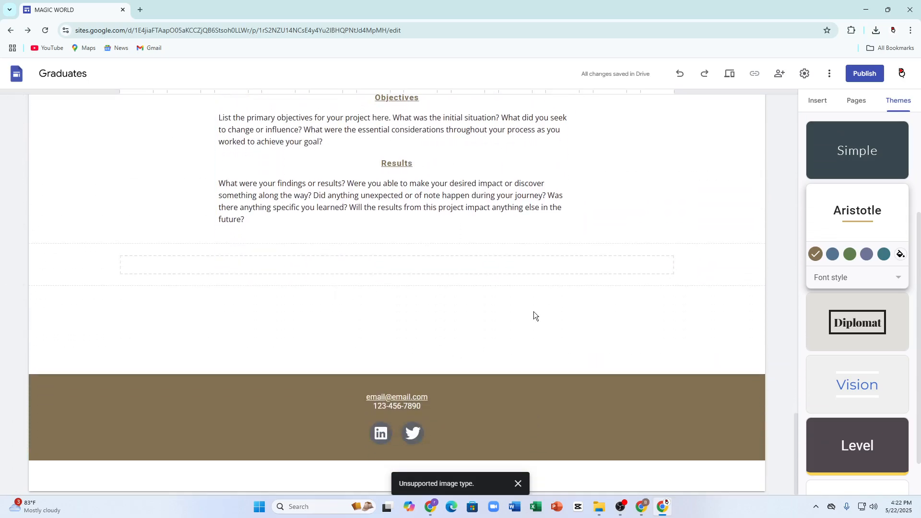
scroll(767, 331, "up", 15)
scroll(207, 193, "up", 20)
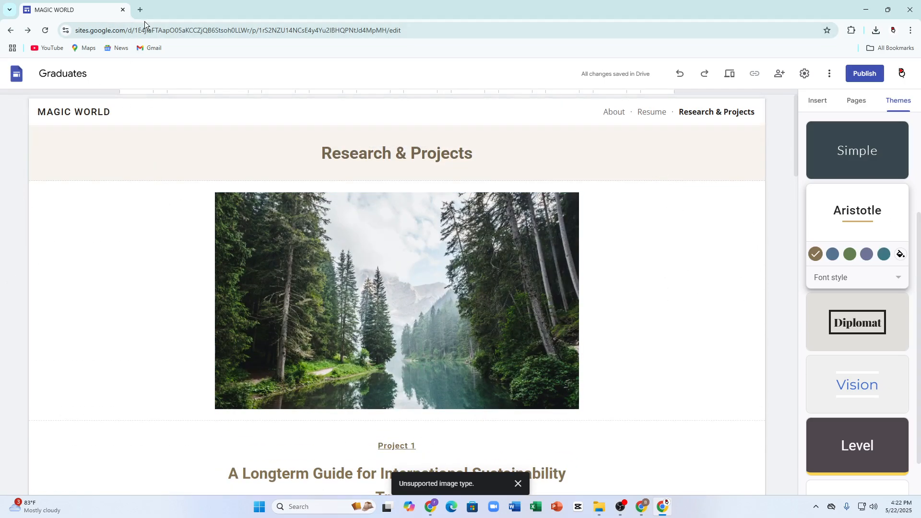
left_click(140, 9)
left_click(77, 10)
left_click(859, 101)
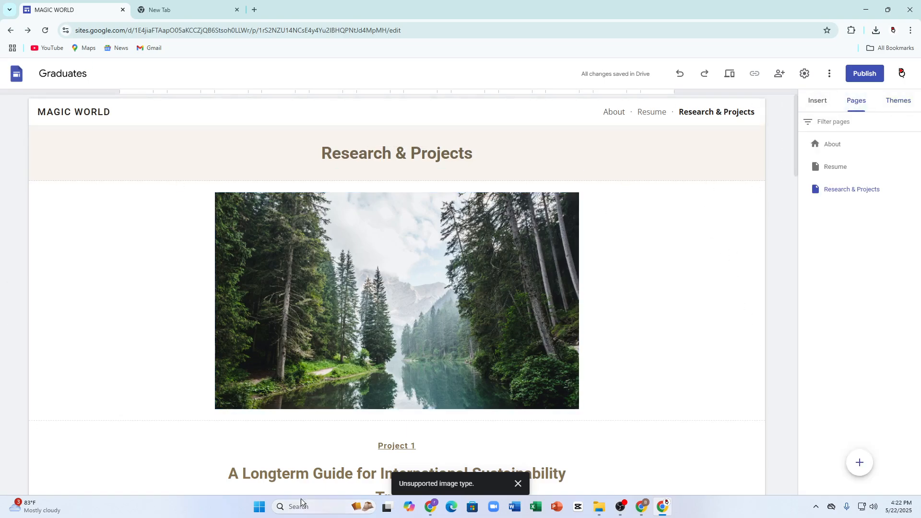
Share the site's draft with anyone who has the link, keeping the published site public
left_click(778, 75)
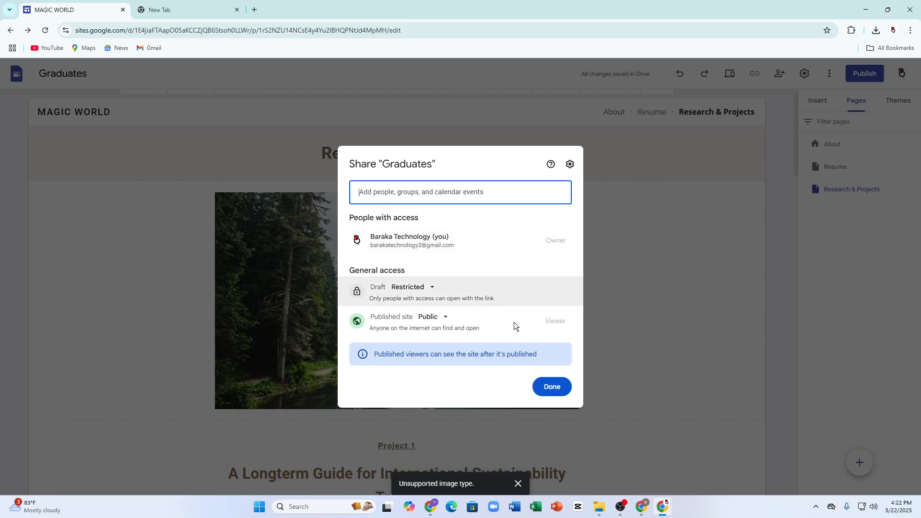
left_click(444, 317)
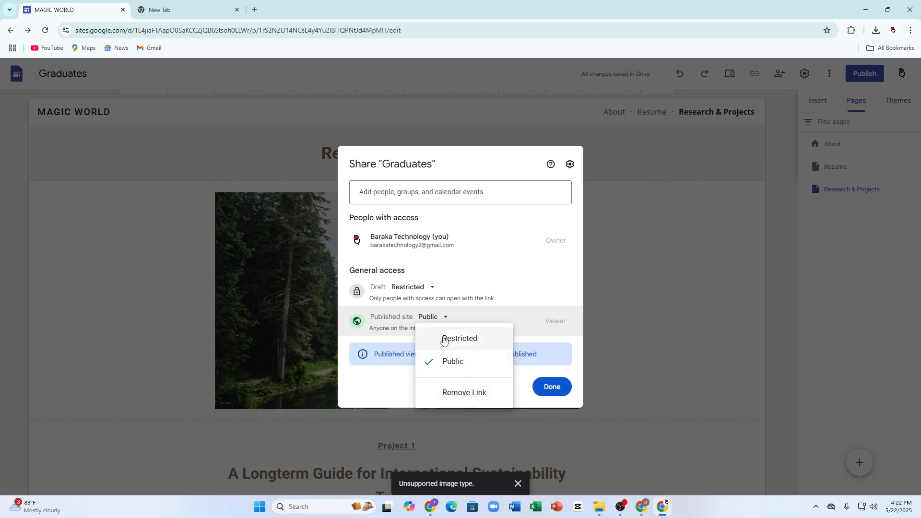
left_click_drag(387, 287, 400, 269)
left_click(402, 288)
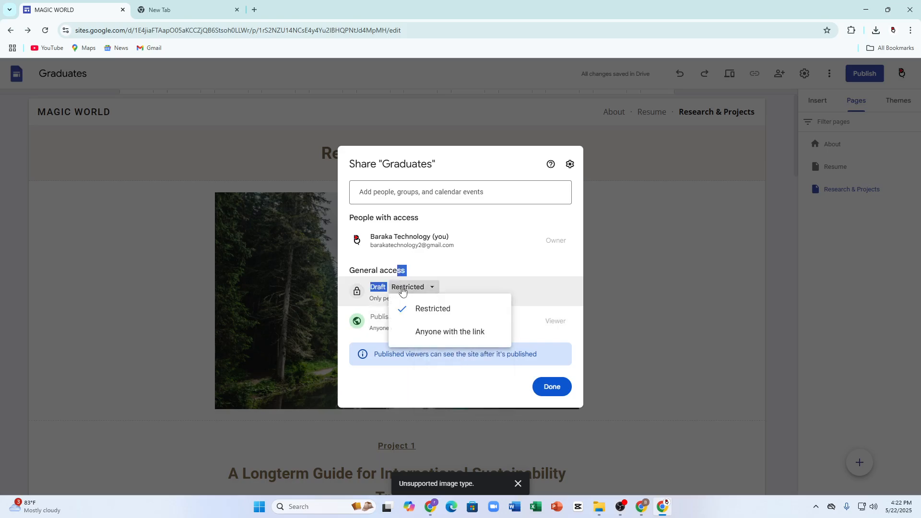
left_click(442, 333)
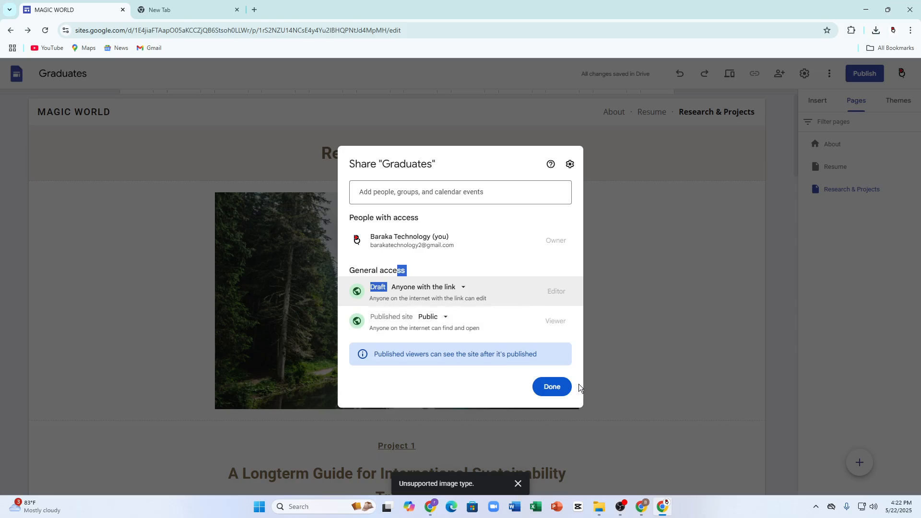
left_click(552, 384)
Finish the sharing settings and copy the full address of the site's Research & Projects editing page
left_click(774, 74)
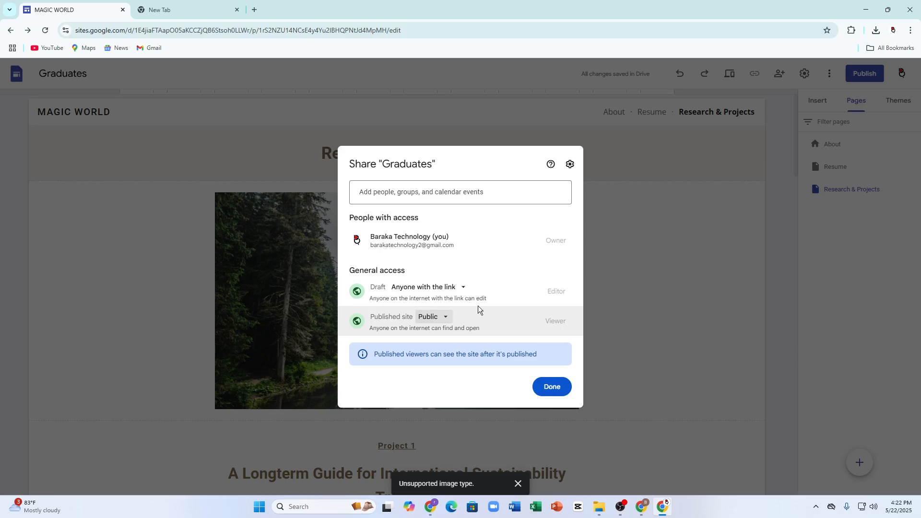
left_click(551, 387)
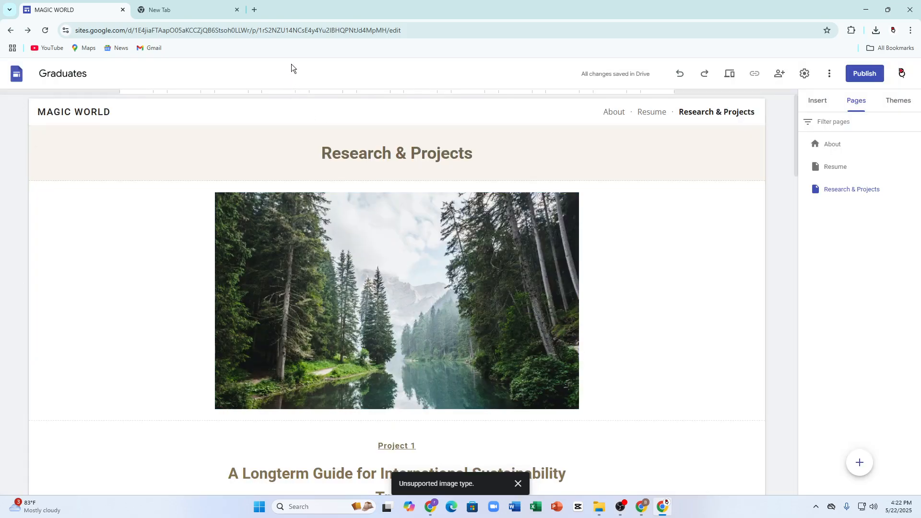
left_click(317, 31)
right_click(316, 32)
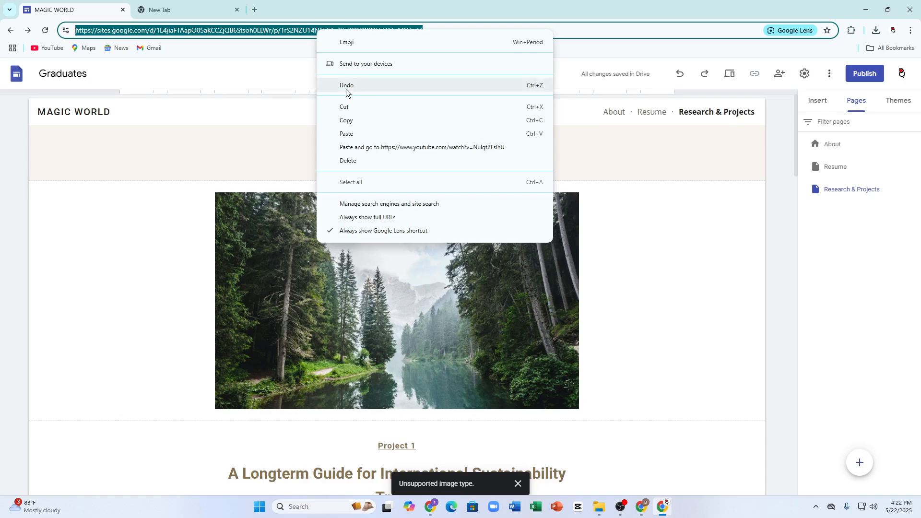
left_click(353, 121)
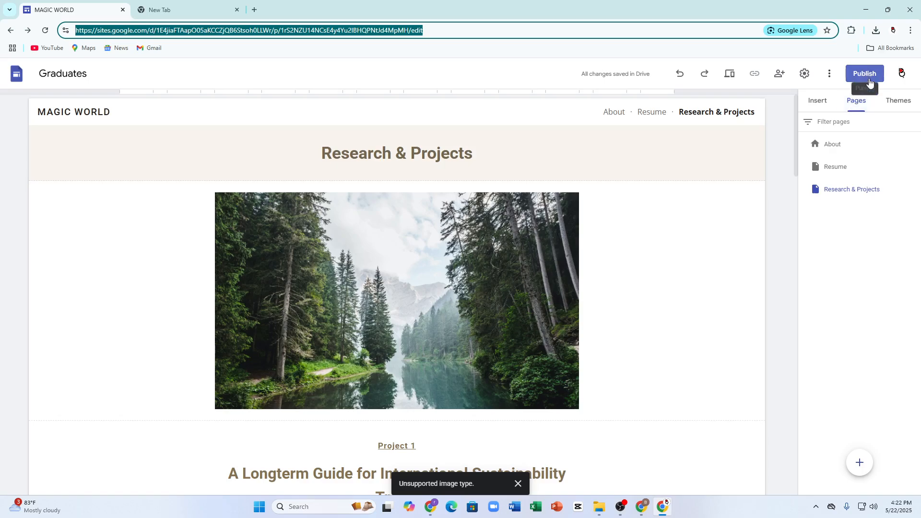
Open the site's web publishing settings and request public search engines to not display the site
left_click(833, 75)
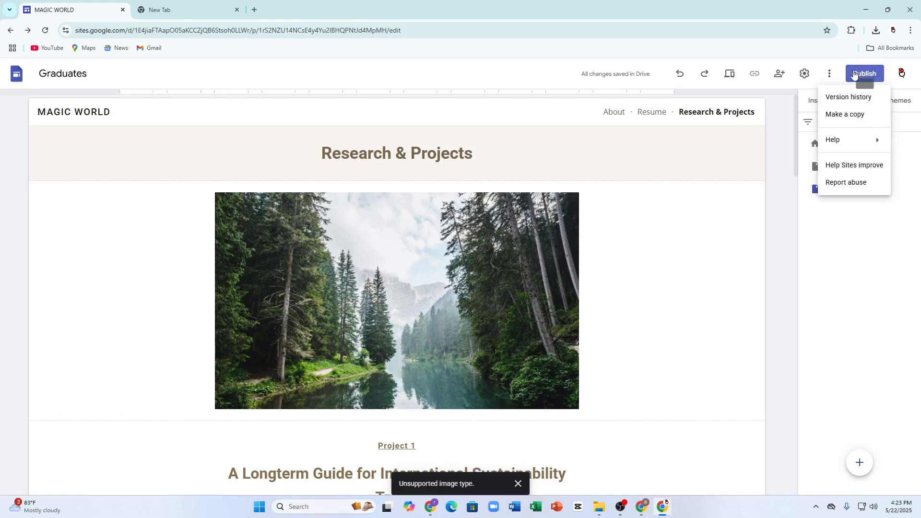
left_click(854, 74)
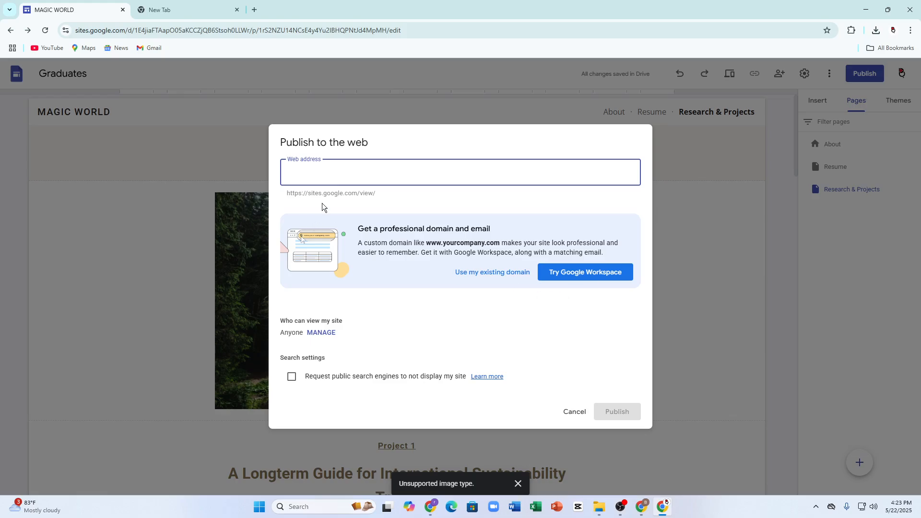
left_click(291, 377)
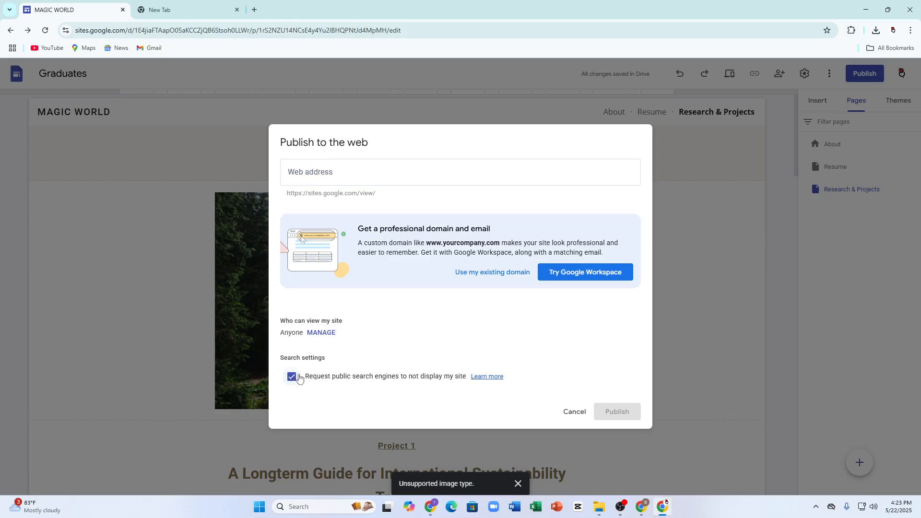
Try the copied page link as the site's web address, clear it and cancel publishing
left_click(405, 167)
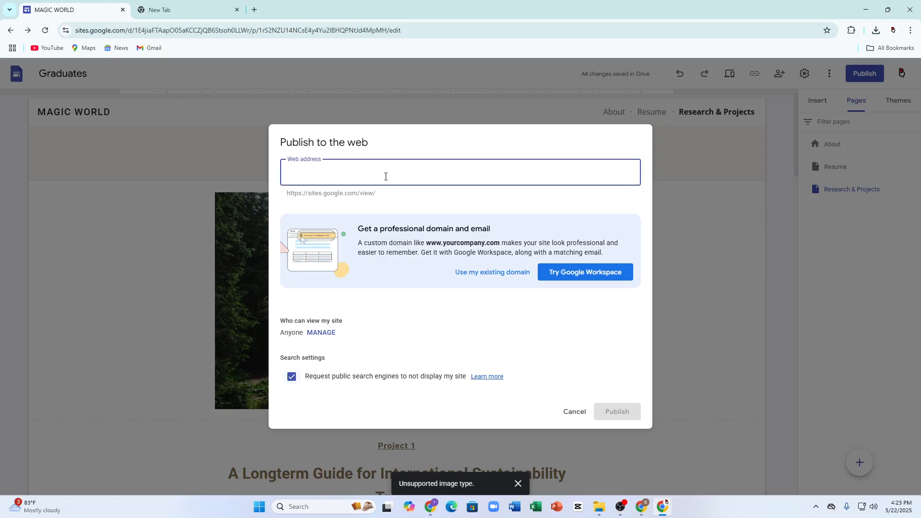
key("ctrl+v")
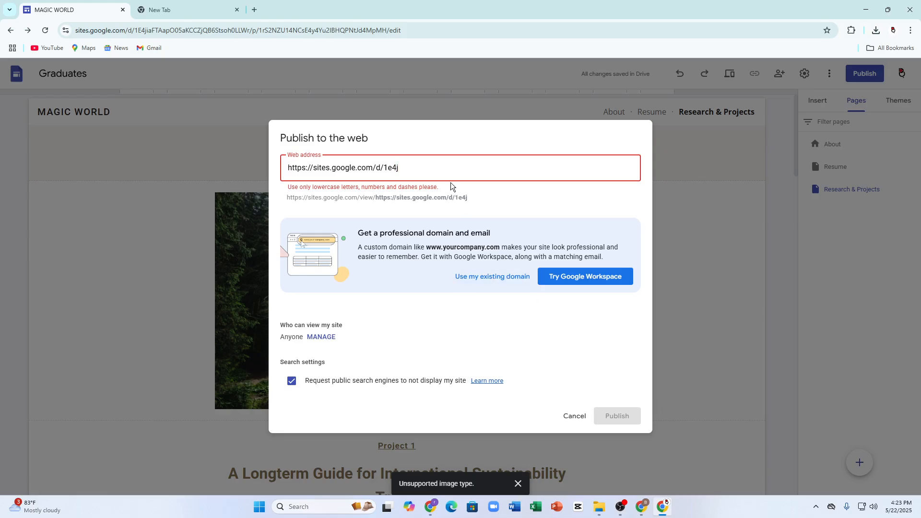
left_click_drag(435, 172, 270, 154)
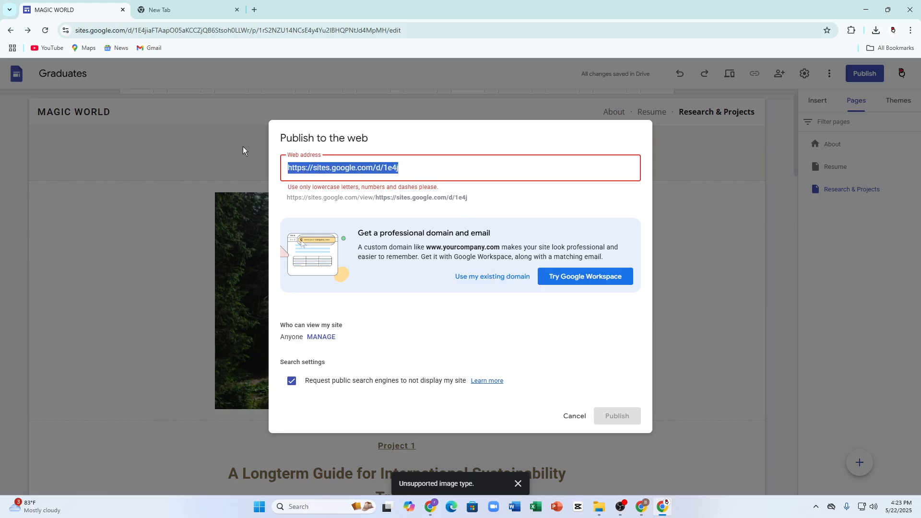
key("BackSpace")
left_click(617, 404)
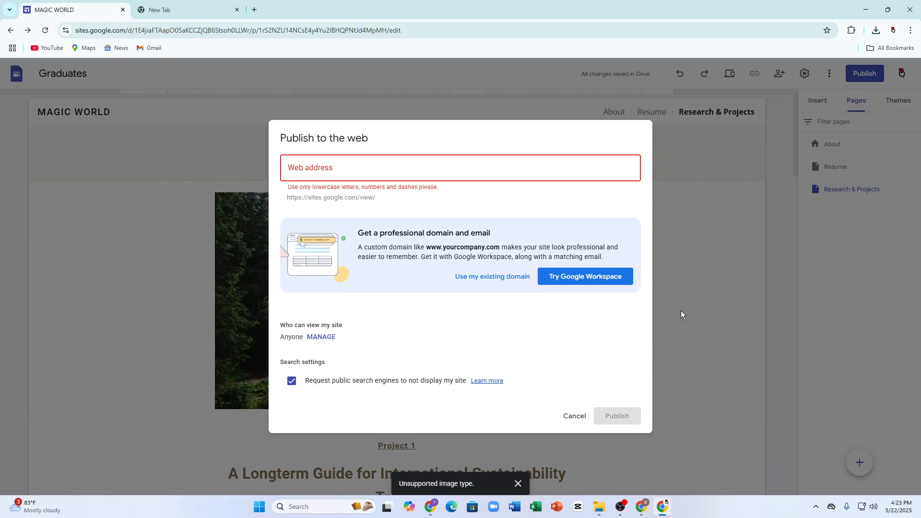
left_click(576, 417)
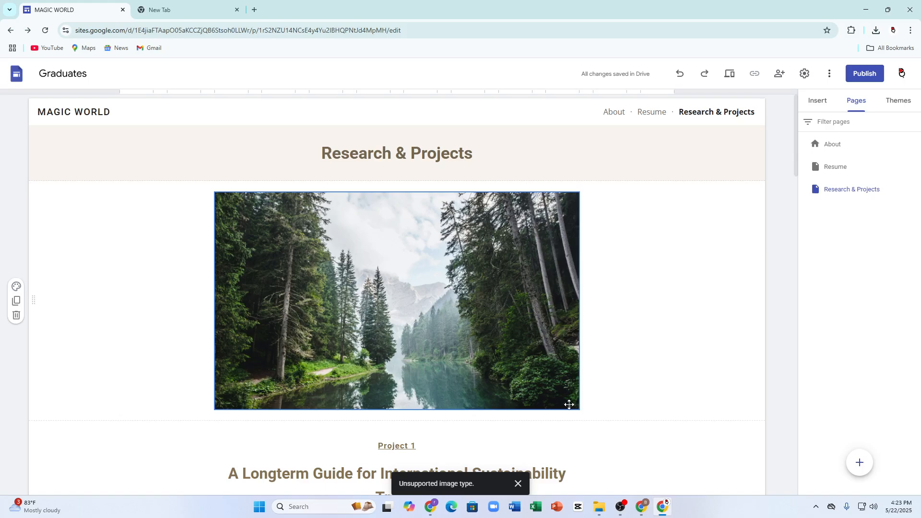
Review the Research & Projects page through all three projects to the footer and back up to Project 2
scroll(606, 418, "down", 13)
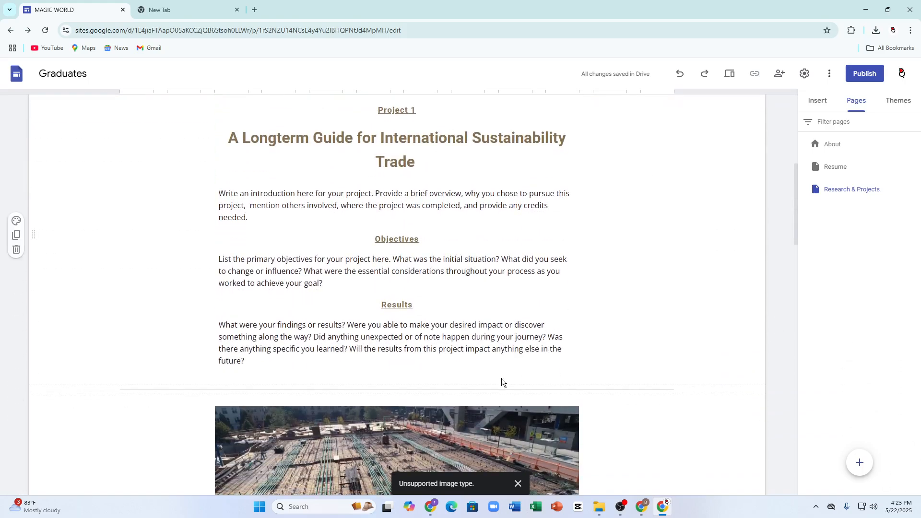
scroll(614, 276, "down", 7)
scroll(621, 310, "down", 7)
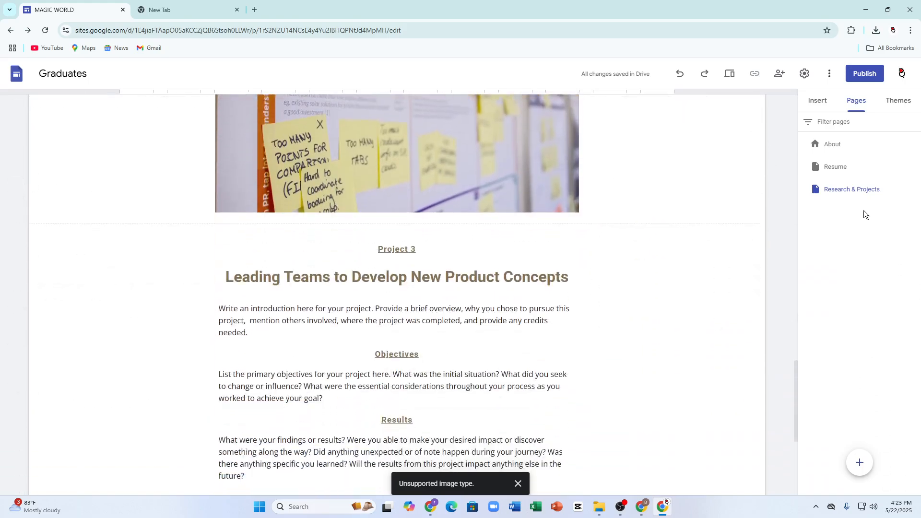
scroll(329, 220, "down", 5)
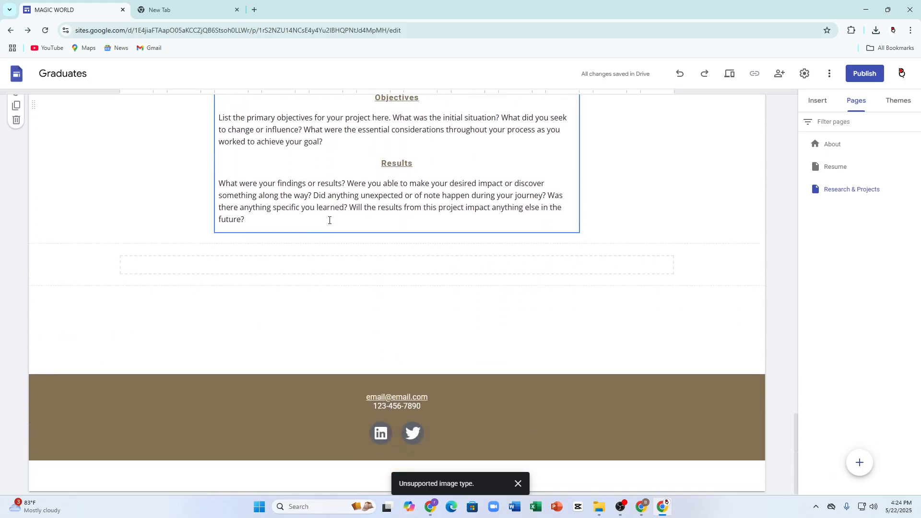
left_click(461, 393)
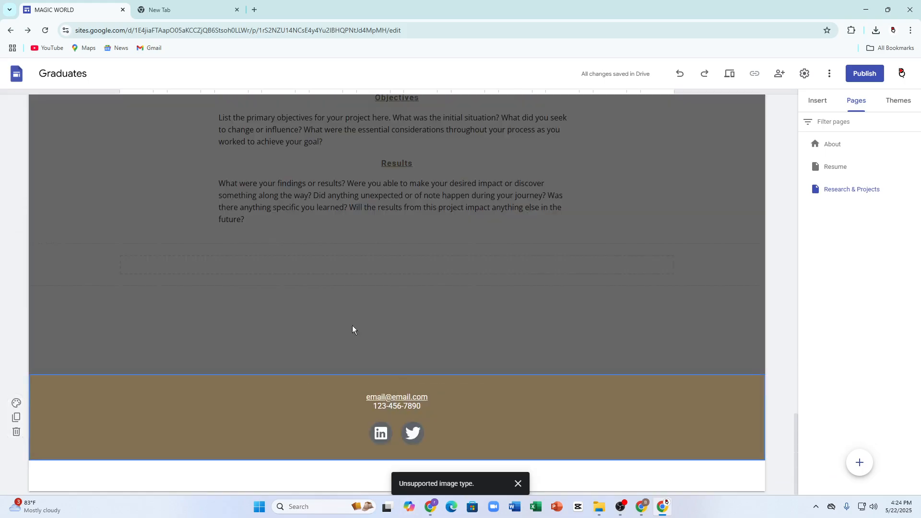
left_click(251, 323)
scroll(267, 259, "up", 2)
scroll(267, 259, "up", 15)
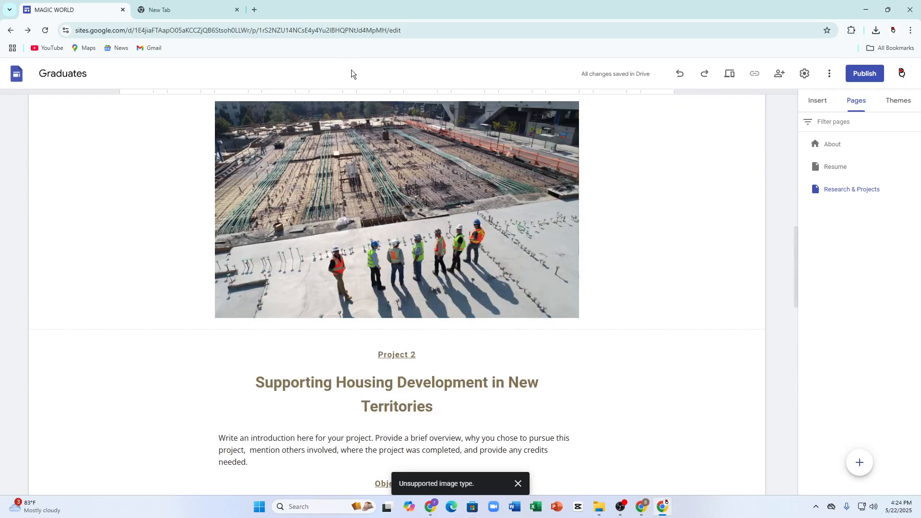